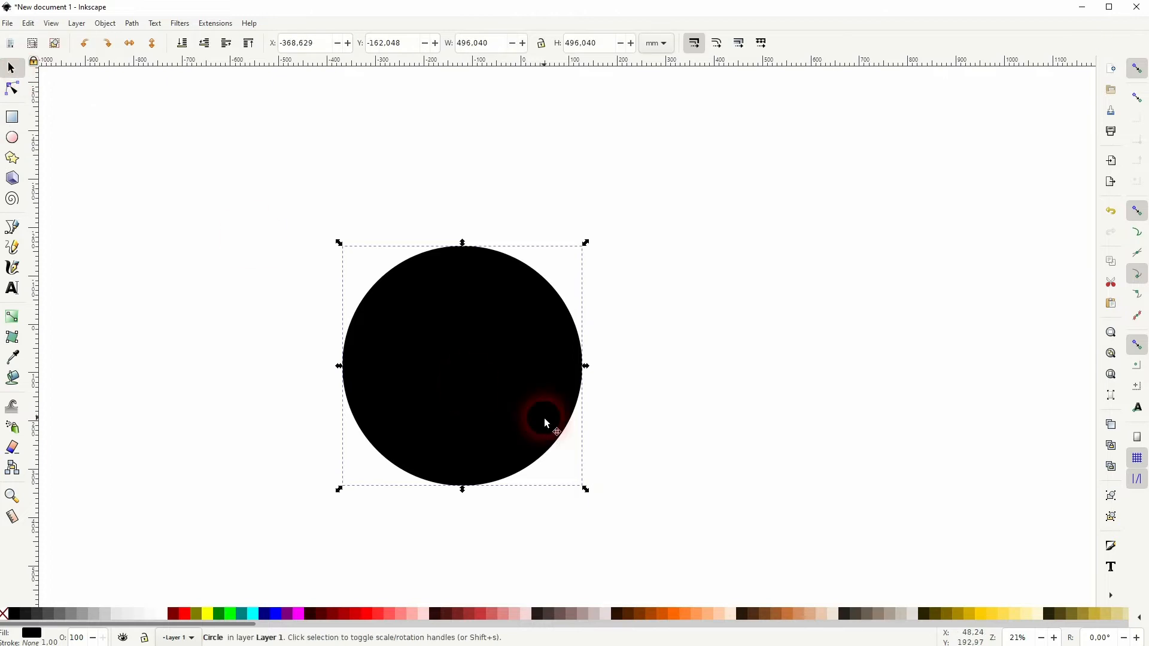
# Place two overlapping duplicates of the black circle beside it and fill the front duplicate dark red.
pyautogui.hotkey('ctrl', 'd')
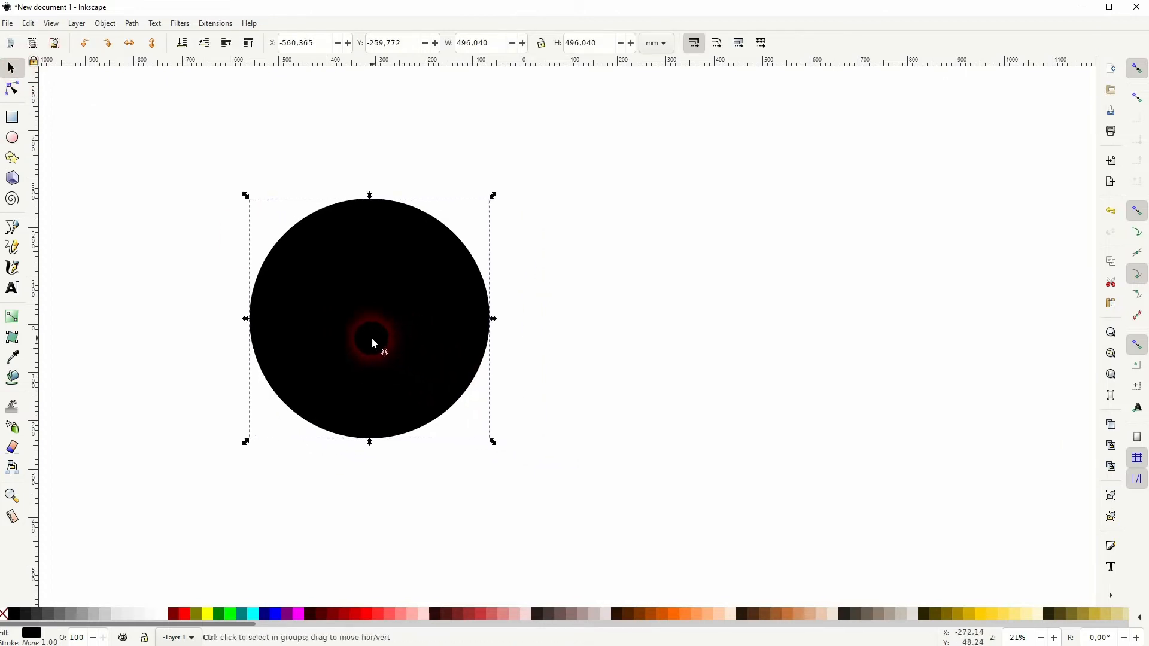
pyautogui.hotkey('ctrl', 'd')
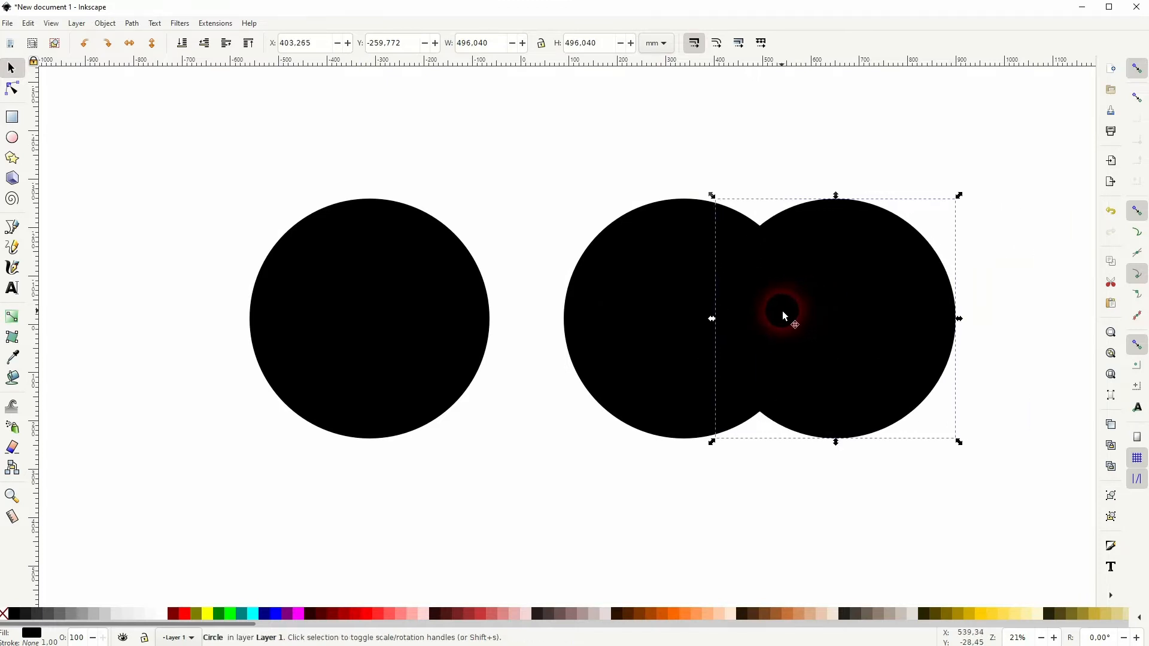
pyautogui.click(174, 616)
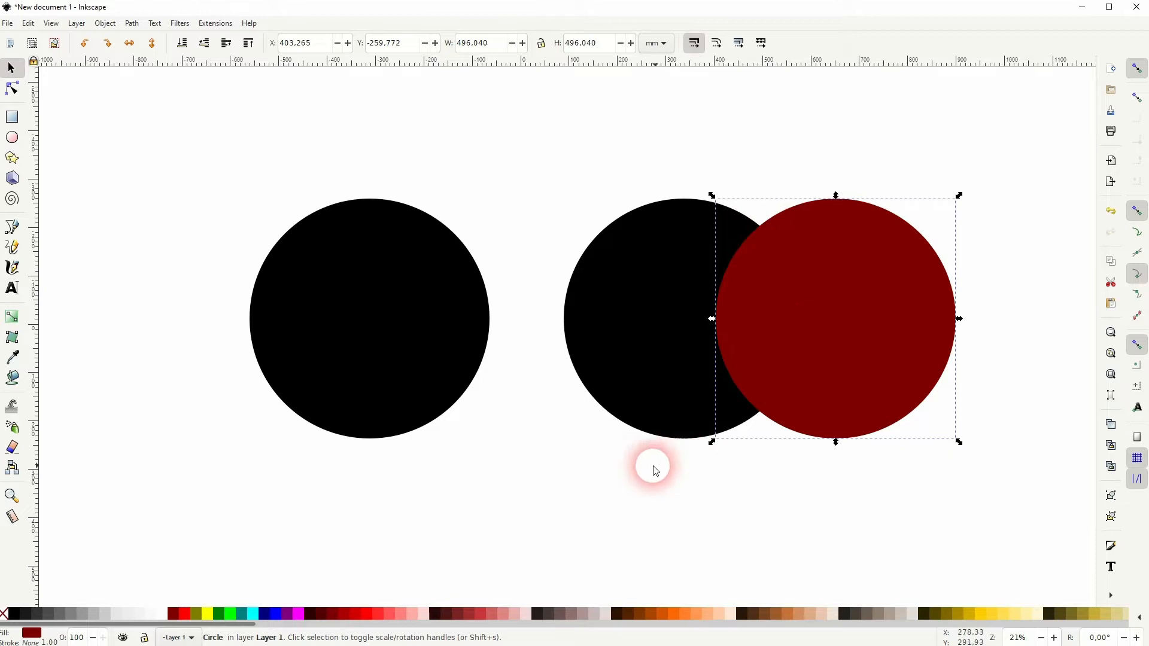
# Select both overlapping circles and intersect them into a single lens shape.
pyautogui.keyDown('shift'); pyautogui.click(639, 374); pyautogui.keyUp('shift')
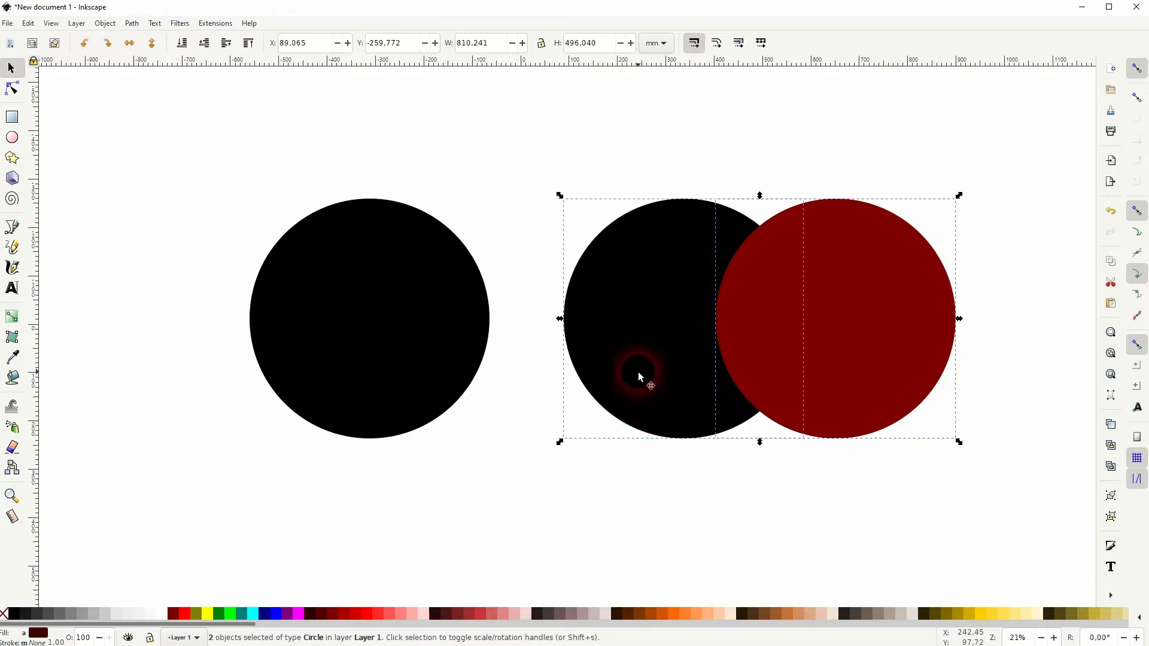
pyautogui.click(132, 23)
pyautogui.click(164, 109)
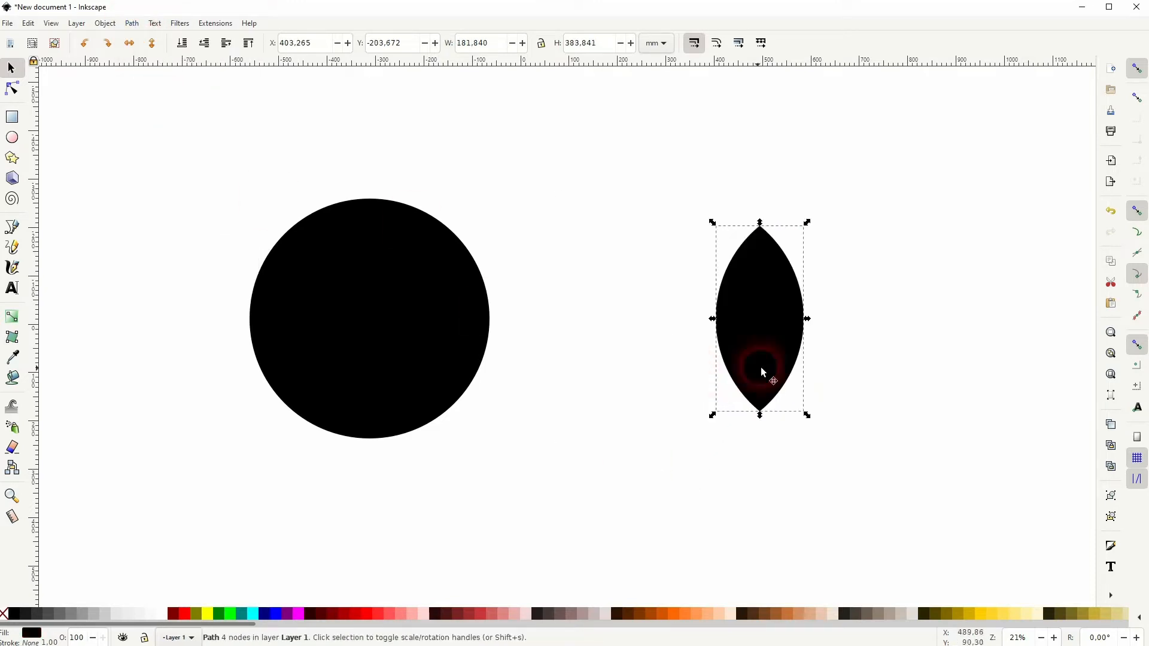
# Fill the lens shape dark red.
pyautogui.click(872, 328)
pyautogui.click(761, 337)
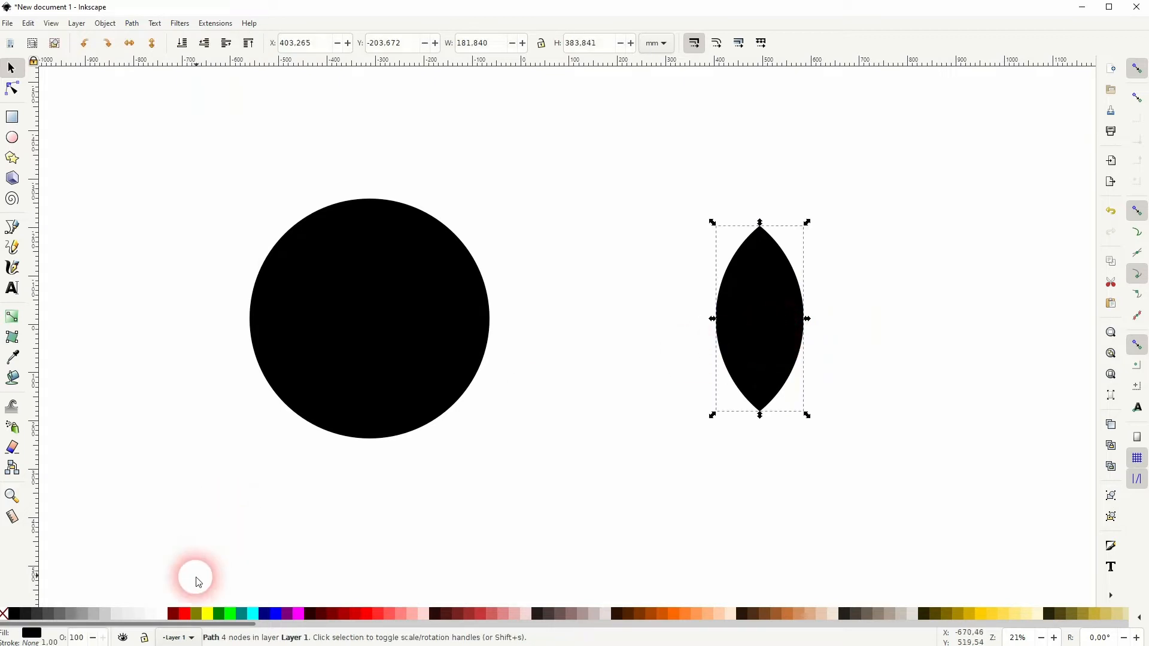
pyautogui.click(181, 614)
pyautogui.click(178, 614)
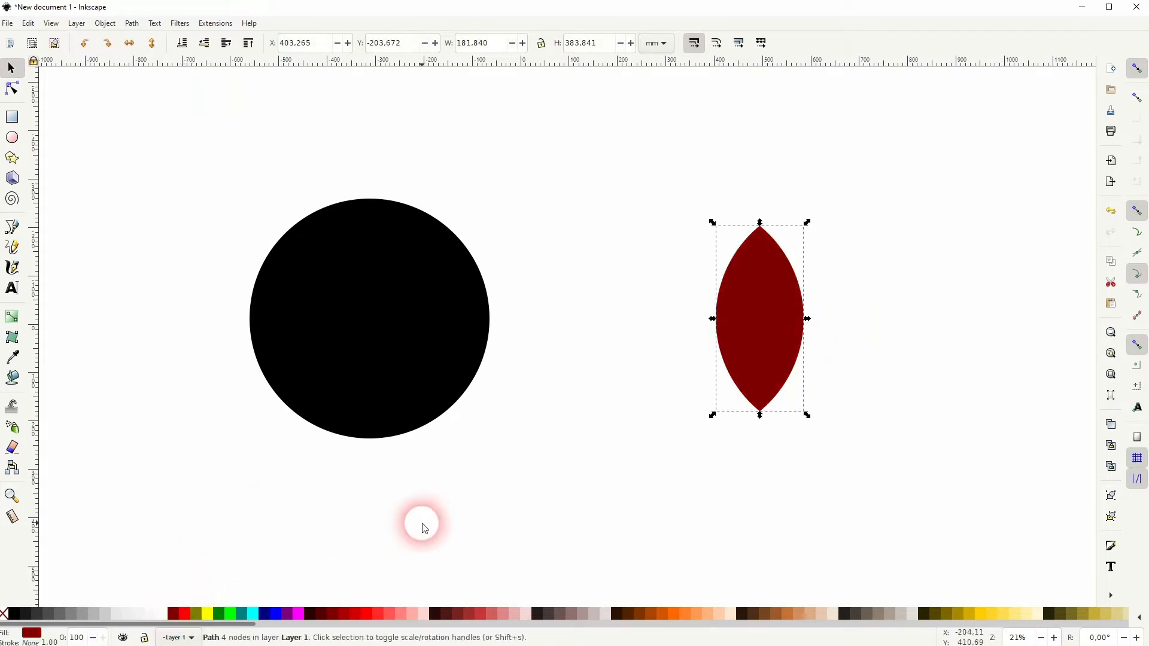
# Duplicate the black circle, spacing the two circles apart in a row beside the red lens.
pyautogui.click(584, 419)
pyautogui.click(379, 363)
pyautogui.moveTo(366, 329); pyautogui.dragTo(128, 335)
pyautogui.press('space')
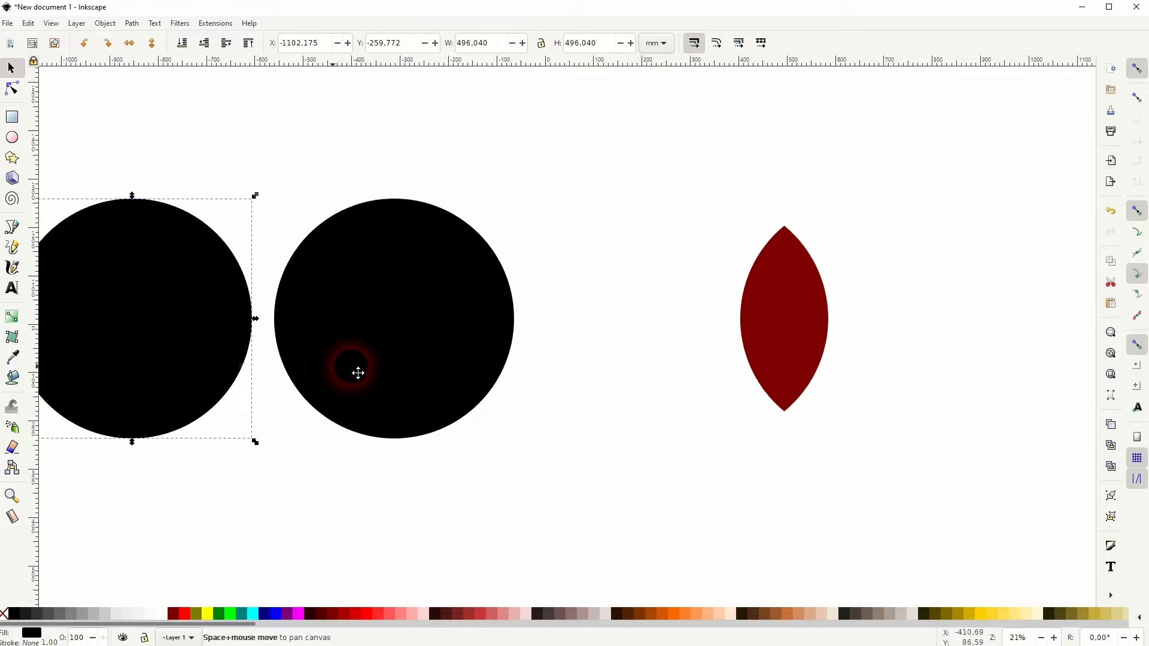
pyautogui.moveTo(483, 328); pyautogui.dragTo(542, 329)
pyautogui.click(692, 351)
# Enlarge the red lens proportionally to about 219 by 463 mm and move it closer to the circles.
pyautogui.click(853, 317)
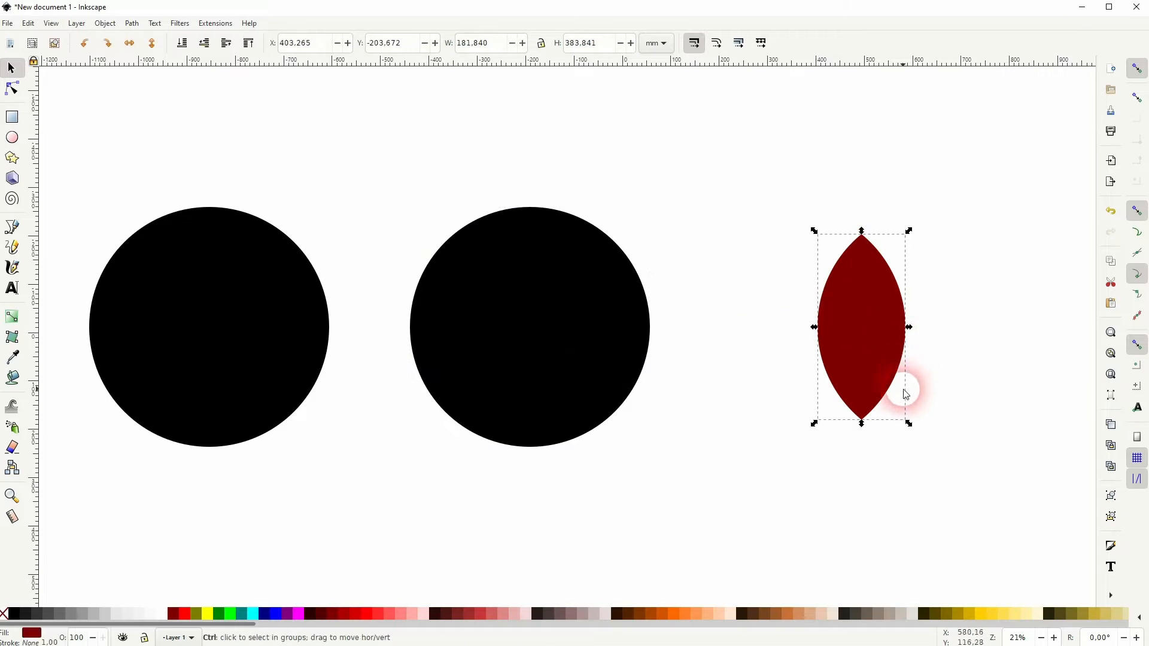
pyautogui.moveTo(906, 423); pyautogui.dragTo(935, 466)
pyautogui.moveTo(870, 343); pyautogui.dragTo(802, 324)
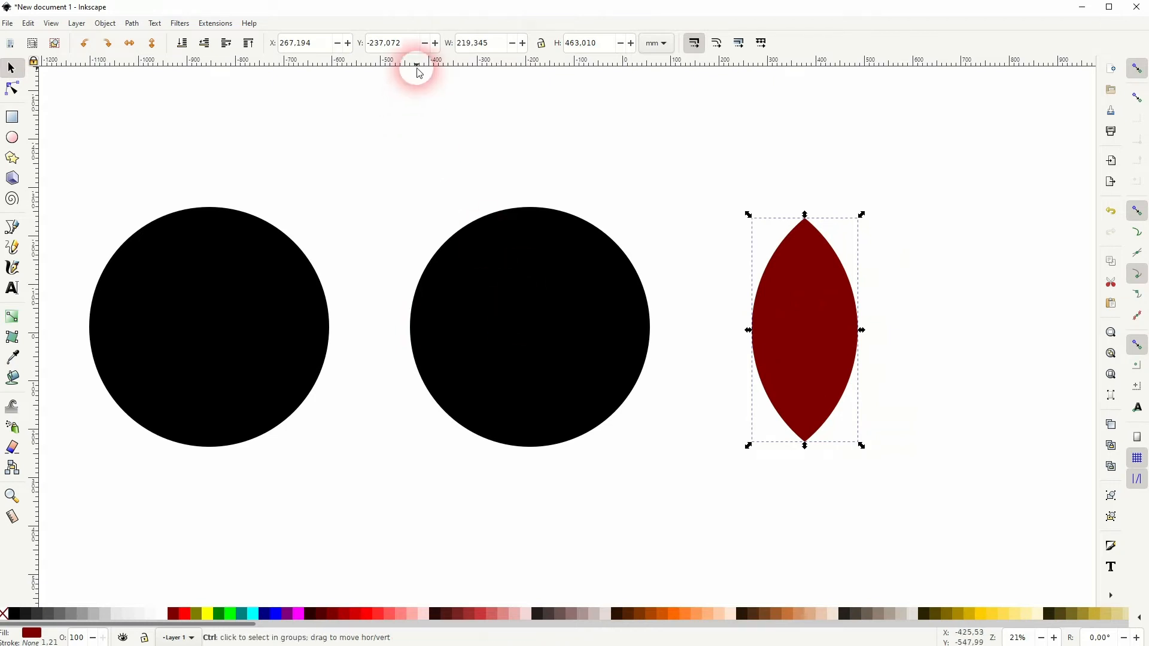
# Add a vertical and a horizontal guide that cross inside the middle black circle, with the guide origins snapped together.
pyautogui.hotkey('ctrl', 'r')
pyautogui.hotkey('ctrl', 'r')
pyautogui.moveTo(471, 69); pyautogui.dragTo(509, 287)
pyautogui.moveTo(34, 226); pyautogui.dragTo(505, 311)
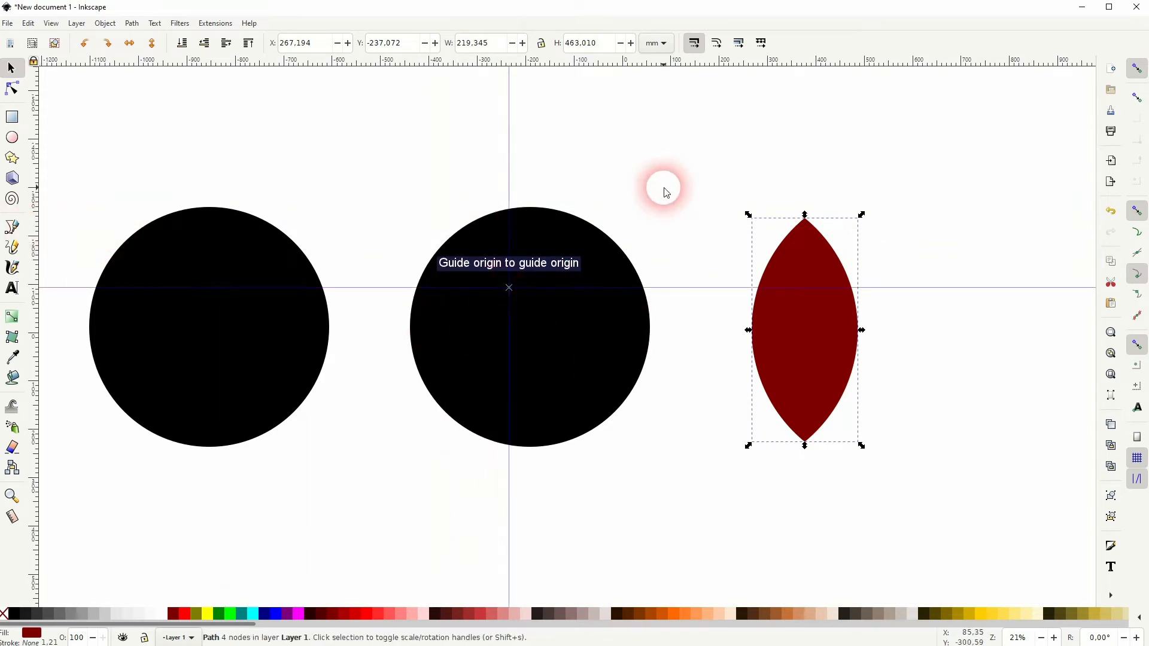
pyautogui.click(663, 190)
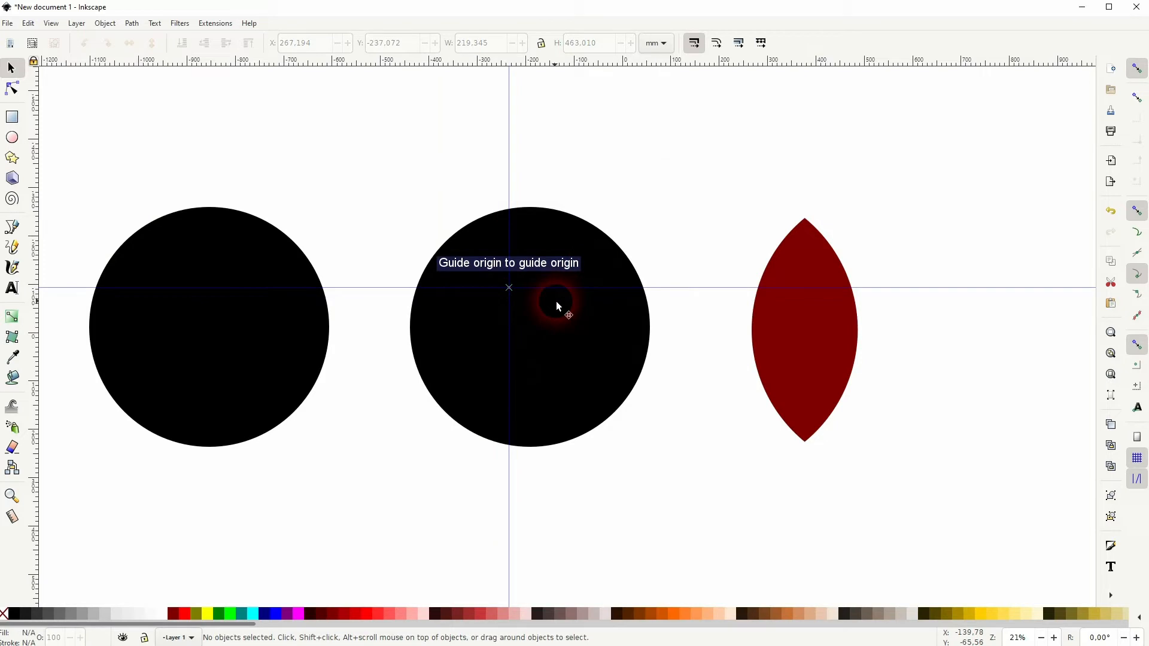
# Snap the lens's upper tip to the guide crossing, enable rotation-center snapping, and place the lens's rotation center on that tip.
pyautogui.click(1136, 69)
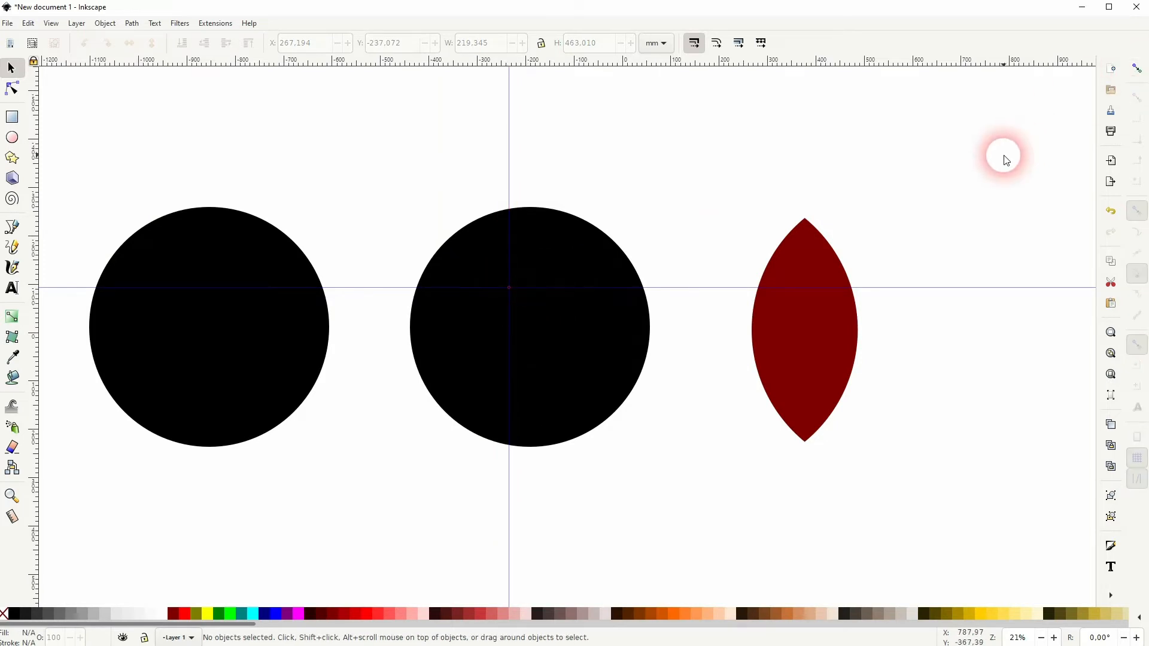
pyautogui.click(1137, 69)
pyautogui.moveTo(810, 249); pyautogui.dragTo(513, 325)
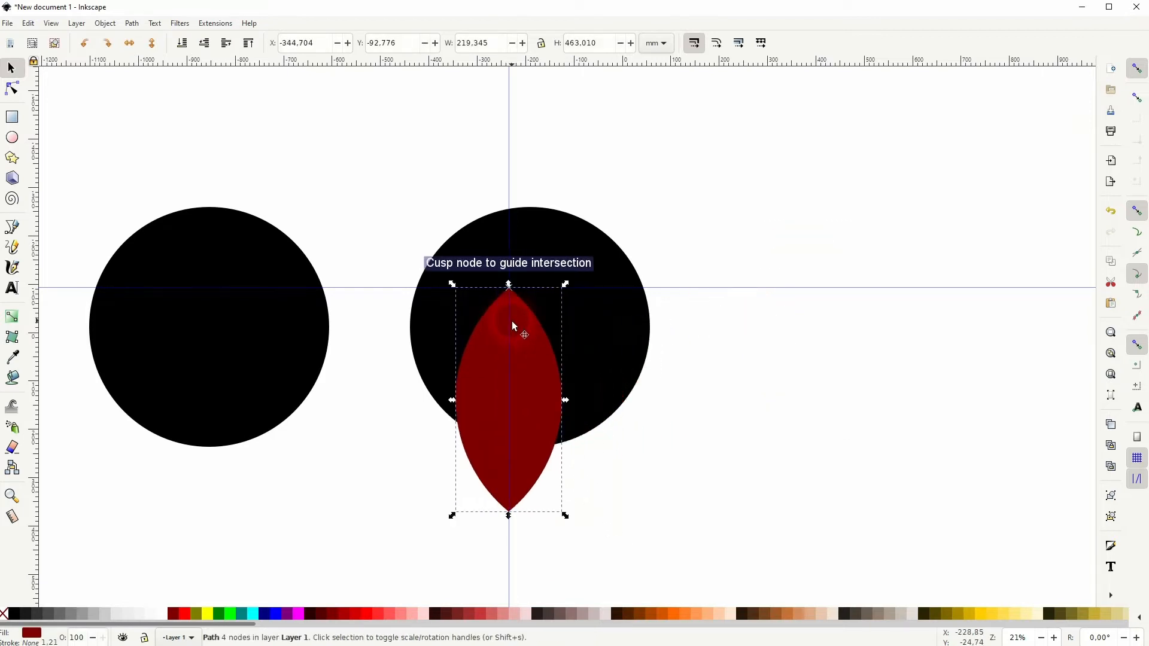
pyautogui.click(1136, 388)
pyautogui.moveTo(509, 400)
pyautogui.mouseDown()
pyautogui.moveTo(652, 403)
pyautogui.moveTo(512, 299)
pyautogui.mouseUp()
# Turn snapping off and rotate the lens counterclockwise around its tip so it slants down to the right.
pyautogui.moveTo(564, 517); pyautogui.dragTo(770, 443)
pyautogui.click(1137, 69)
pyautogui.moveTo(567, 518); pyautogui.dragTo(706, 487)
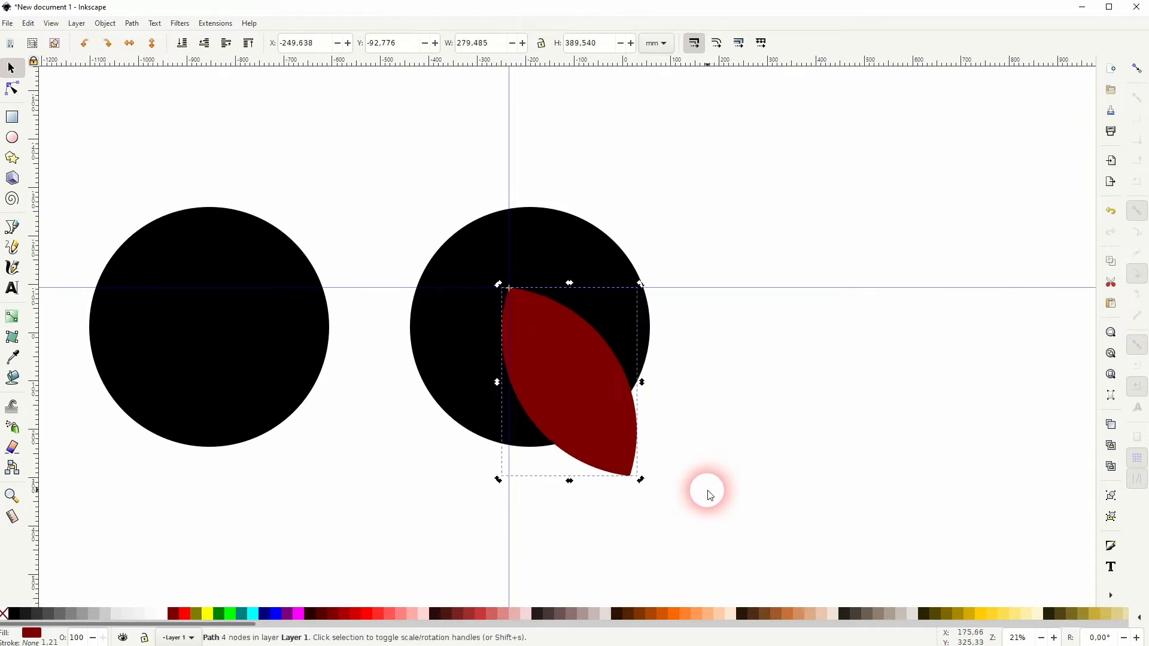
pyautogui.click(703, 487)
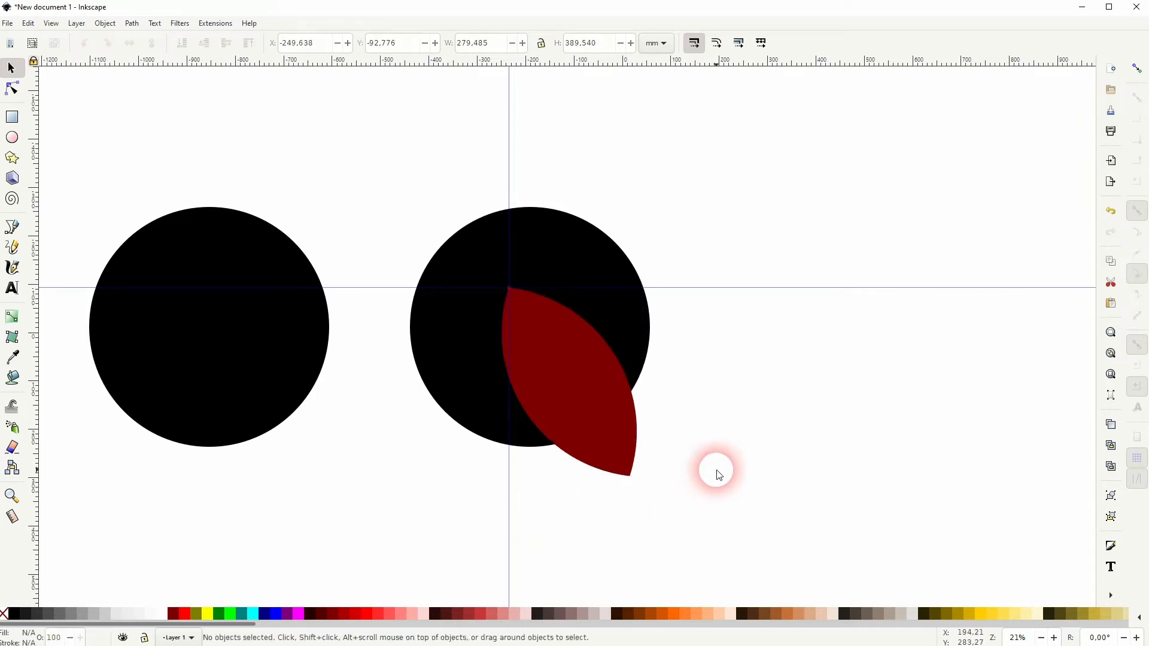
# Create two duplicates of the red lens, rotated clockwise in 120° increments around the guide crossing, to form three blades.
pyautogui.click(570, 381)
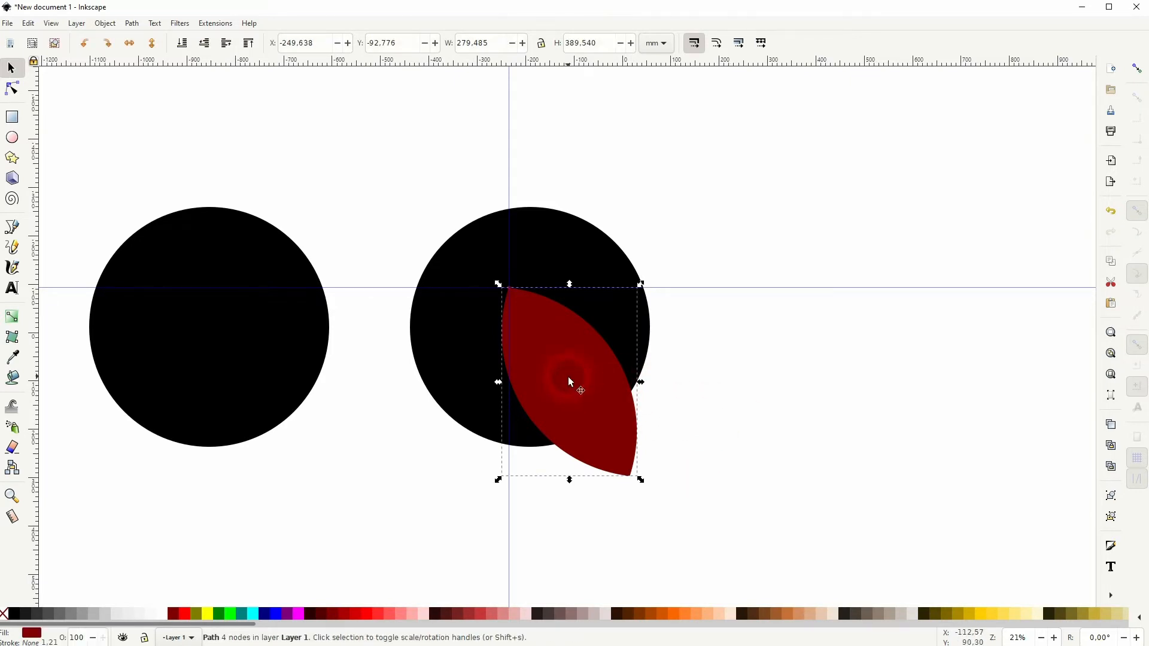
pyautogui.click(105, 23)
pyautogui.click(141, 386)
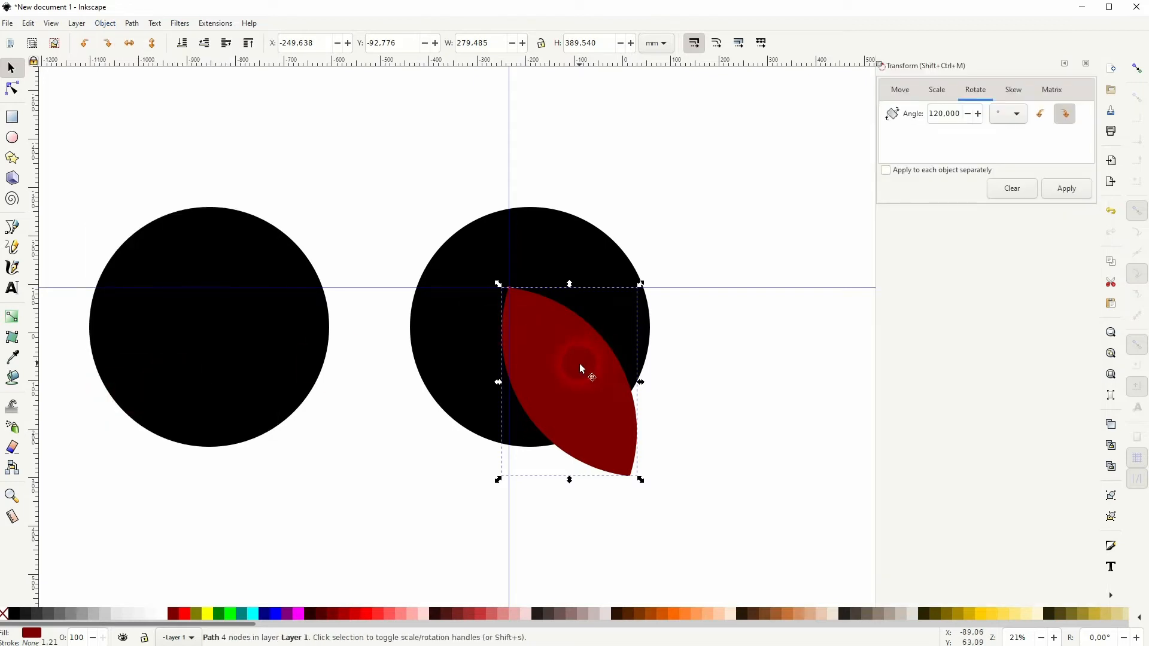
pyautogui.moveTo(580, 368); pyautogui.dragTo(428, 466)
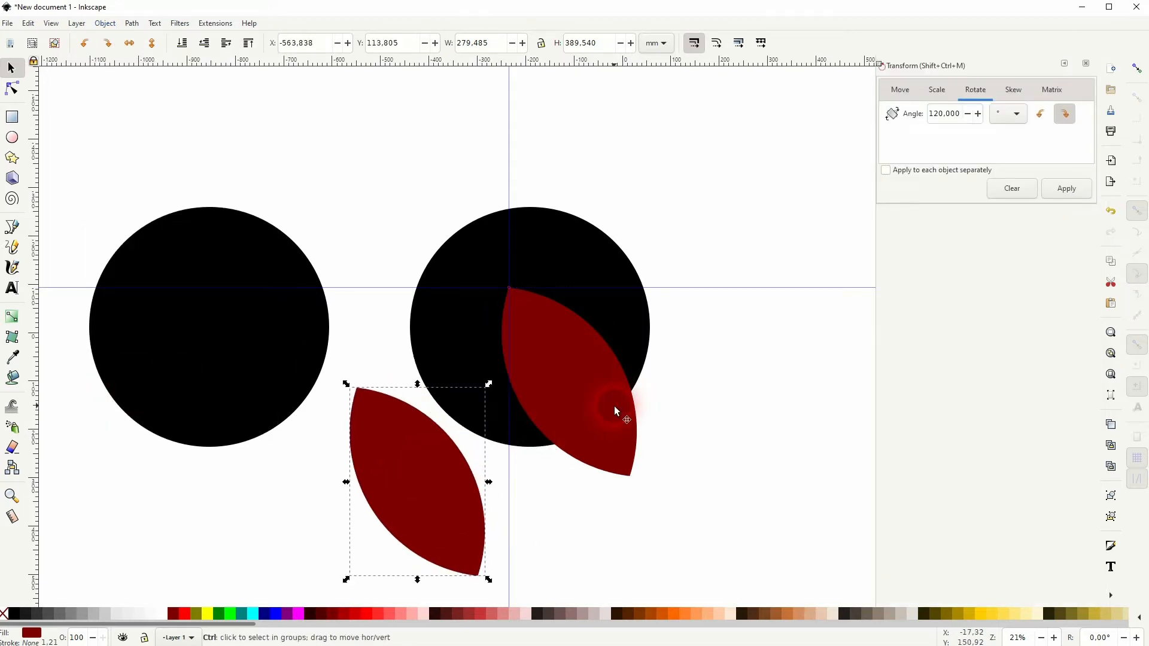
pyautogui.hotkey('ctrl', 'z')
pyautogui.doubleClick(945, 113)
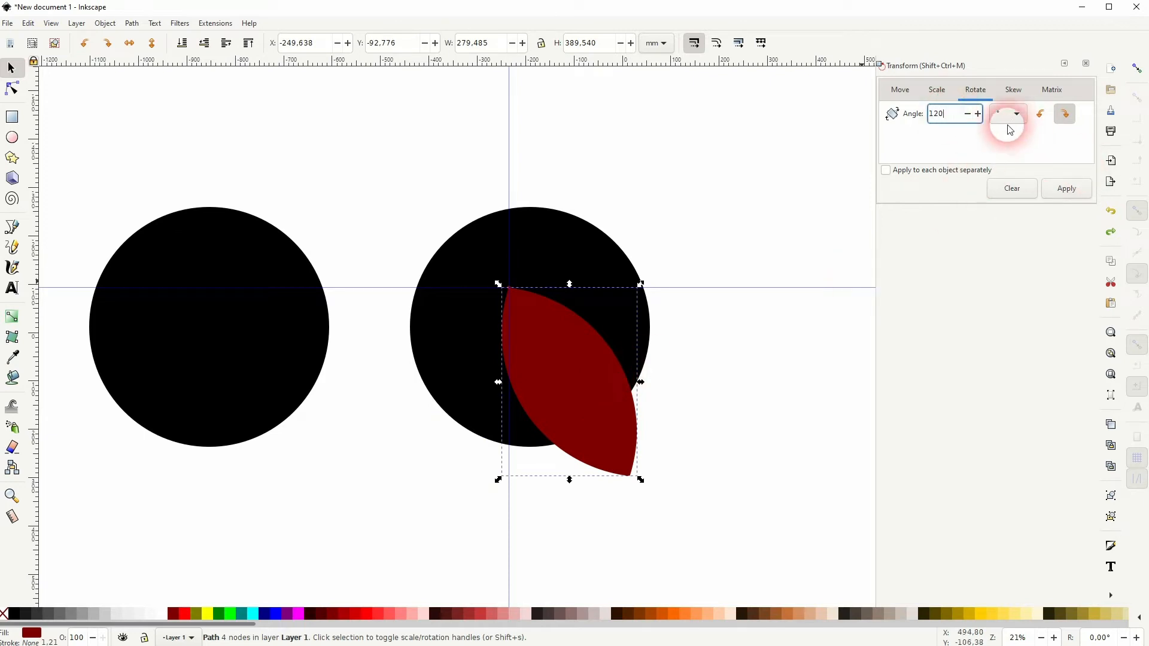
pyautogui.click(1073, 192)
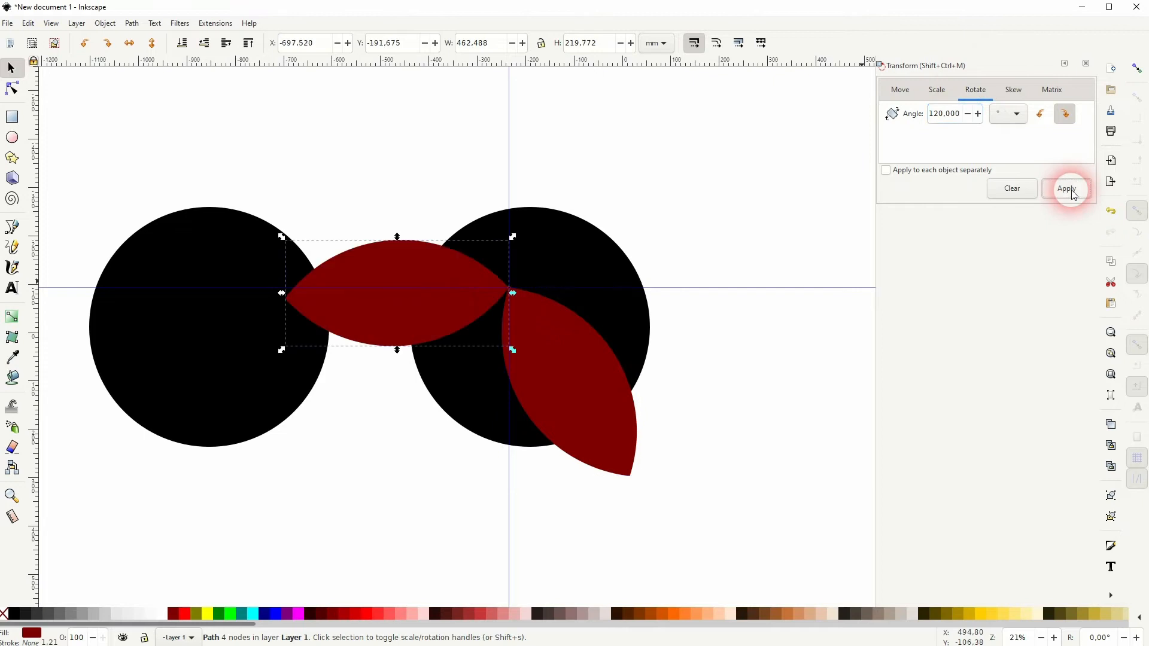
pyautogui.click(1072, 192)
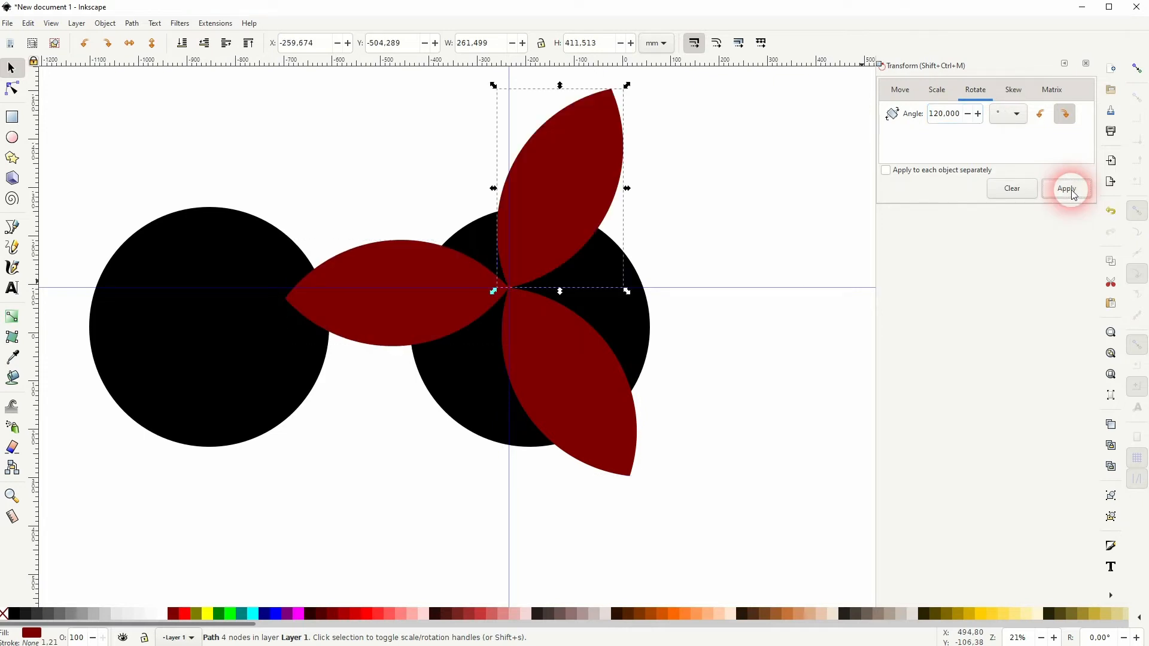
pyautogui.click(1085, 63)
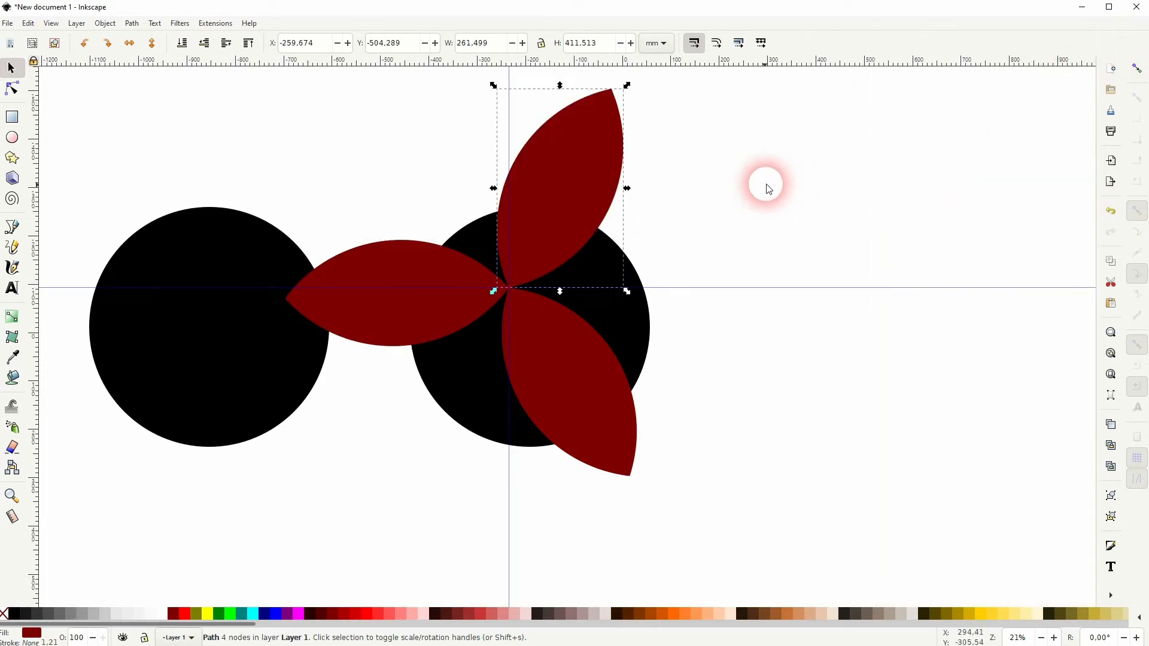
# Turn snapping on and draw a black circle with a radius of about 27 mm, centered on the guide crossing.
pyautogui.click(764, 187)
pyautogui.press('space')
pyautogui.moveTo(637, 257); pyautogui.dragTo(609, 305)
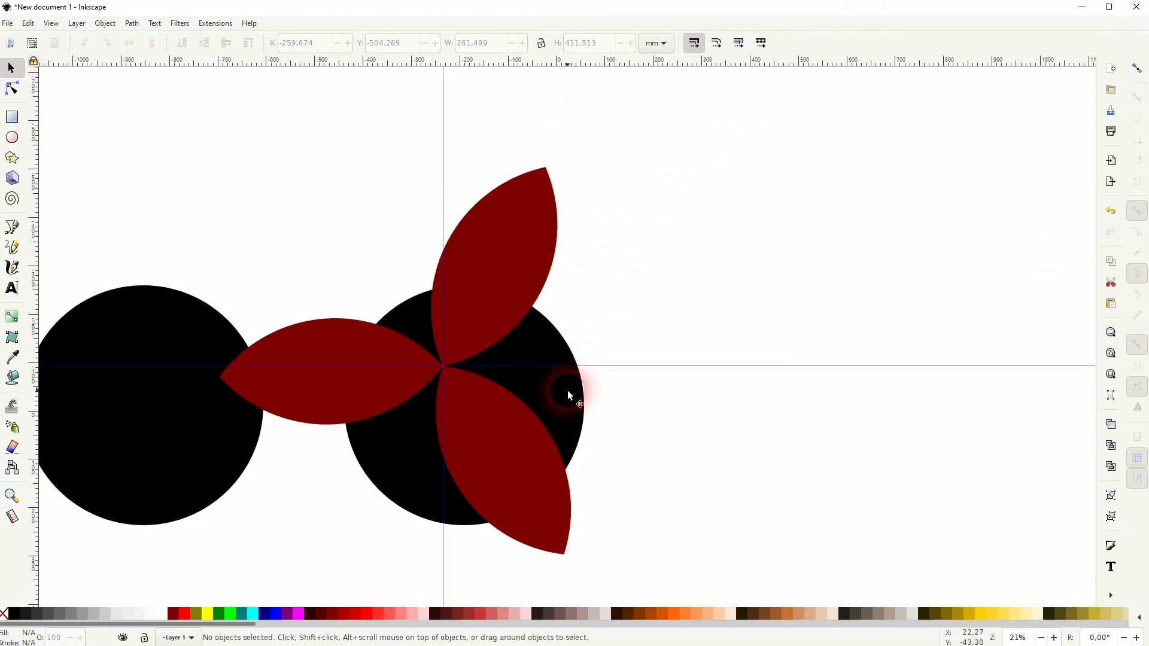
pyautogui.click(12, 138)
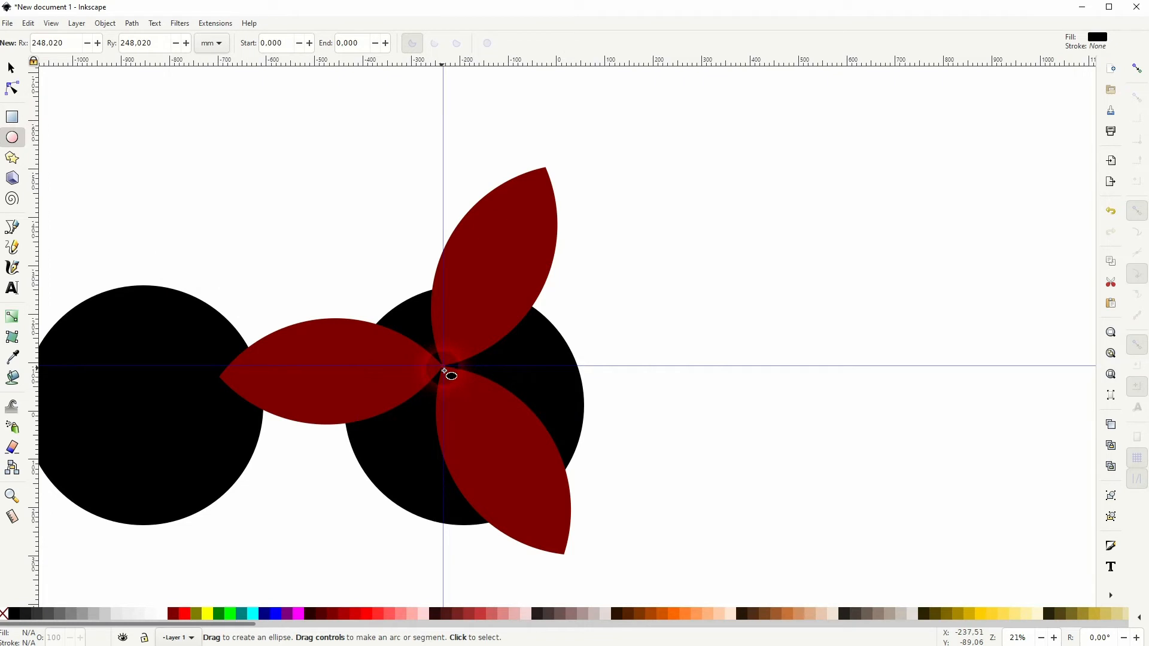
pyautogui.click(1137, 68)
pyautogui.moveTo(449, 372); pyautogui.dragTo(455, 381)
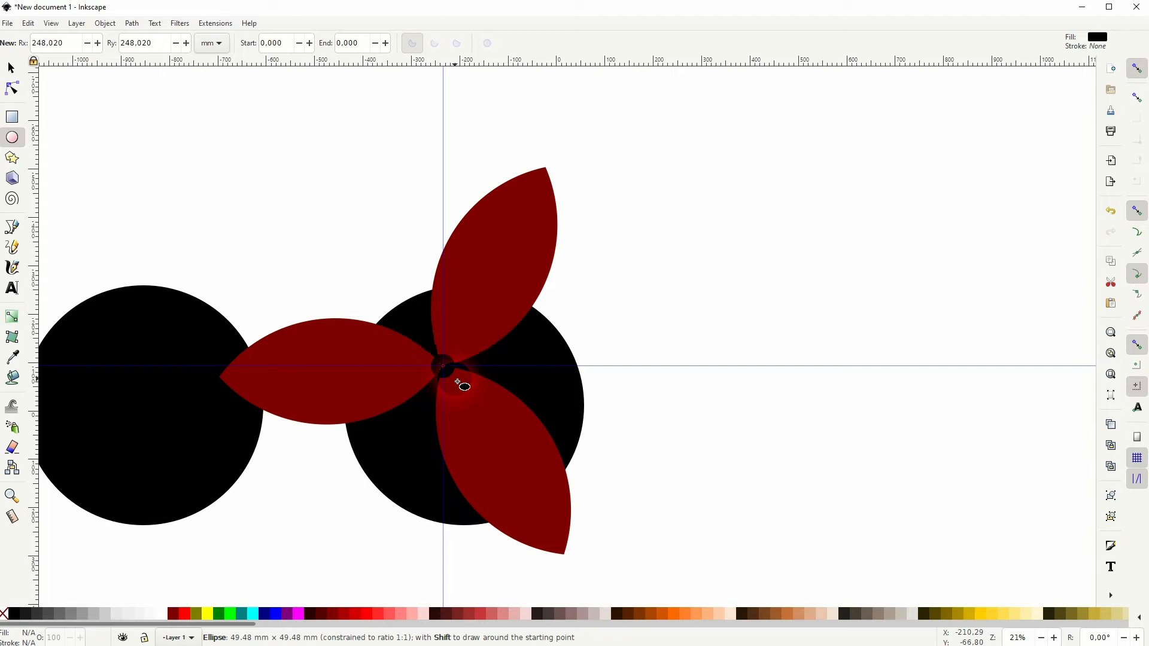
pyautogui.moveTo(459, 383); pyautogui.dragTo(459, 383)
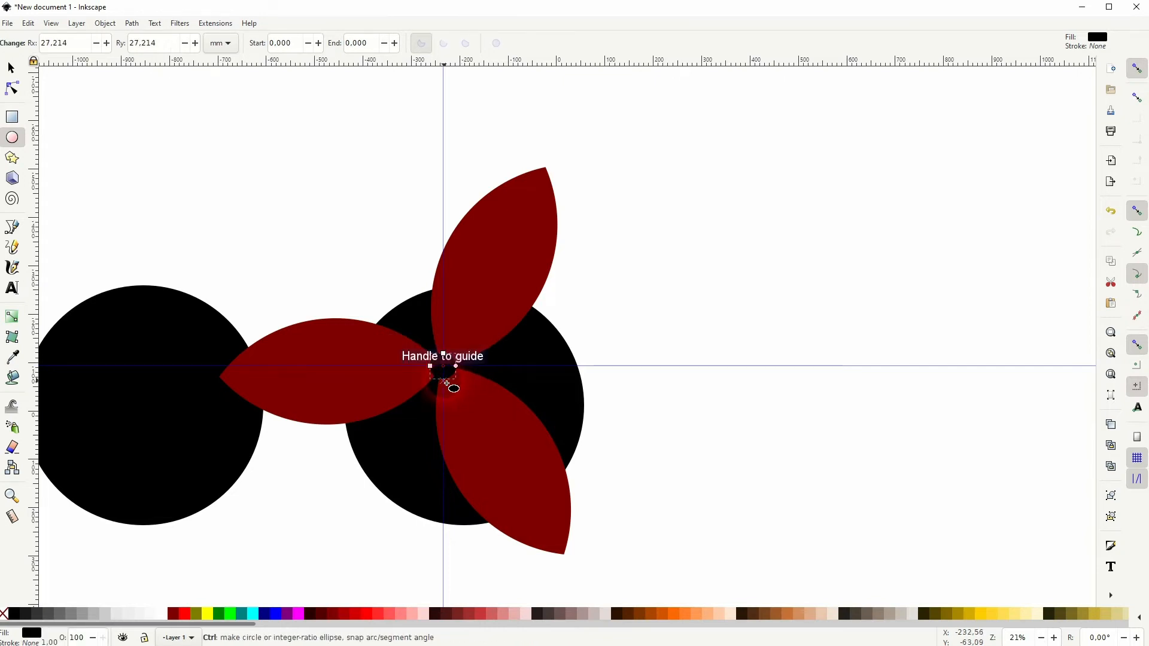
# Add a concentric copy of the small hub circle, scaled to about 31 mm wide and filled dark red.
pyautogui.scroll(2, 455, 384)
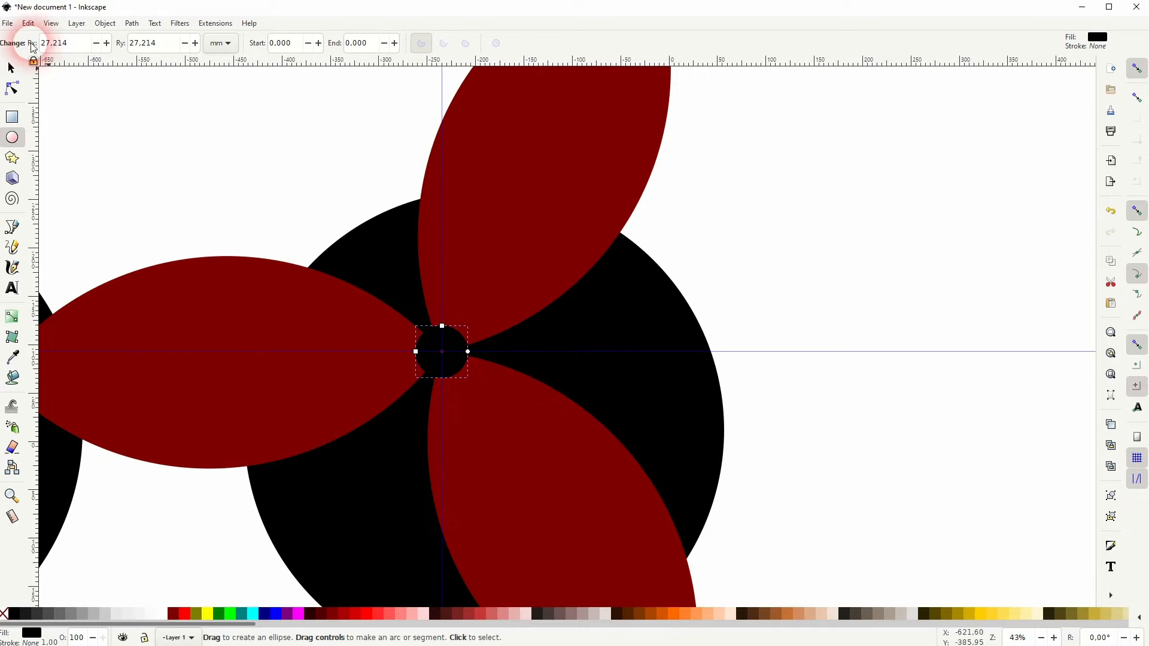
pyautogui.press('s')
pyautogui.moveTo(472, 351); pyautogui.dragTo(464, 355)
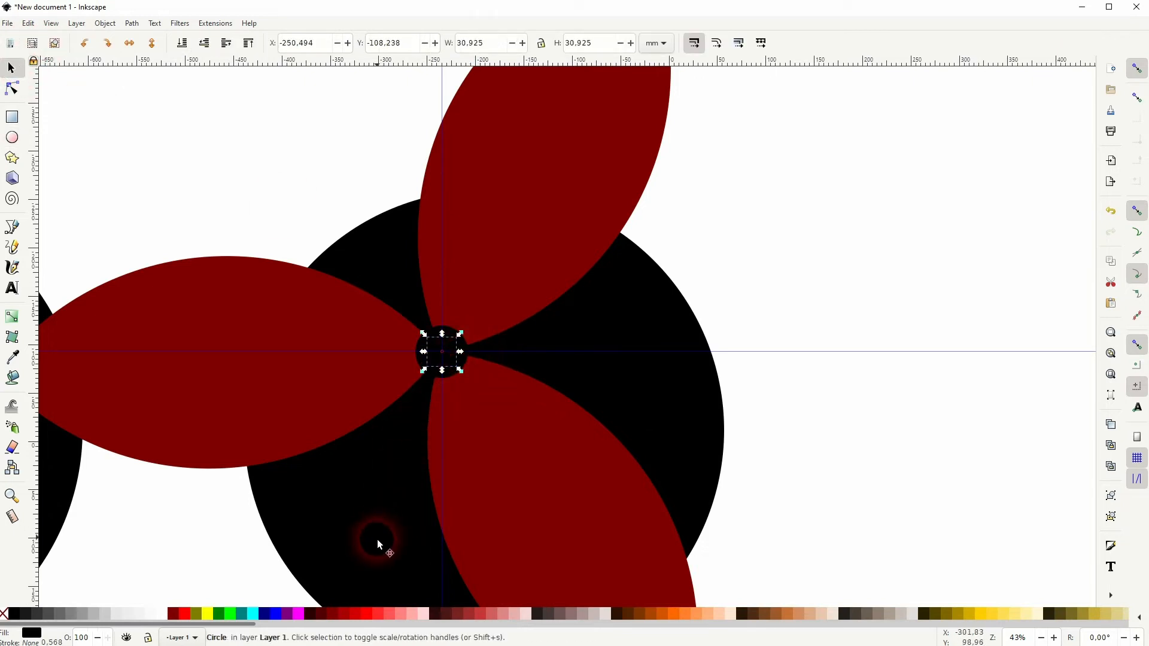
pyautogui.click(392, 614)
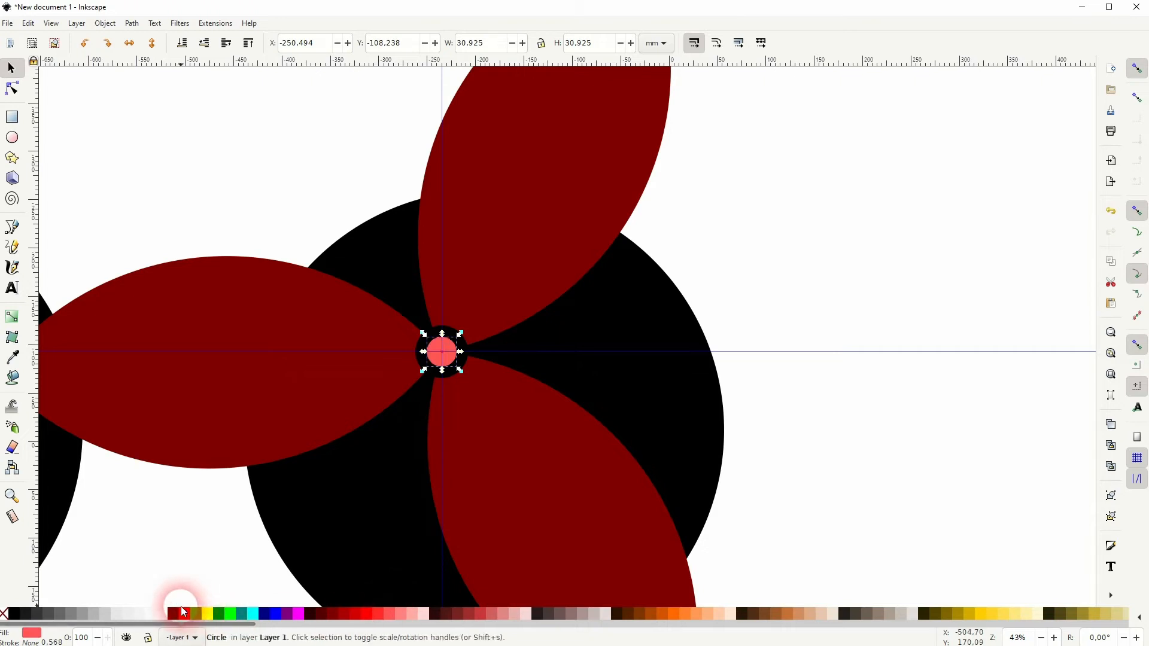
pyautogui.click(175, 615)
pyautogui.click(826, 366)
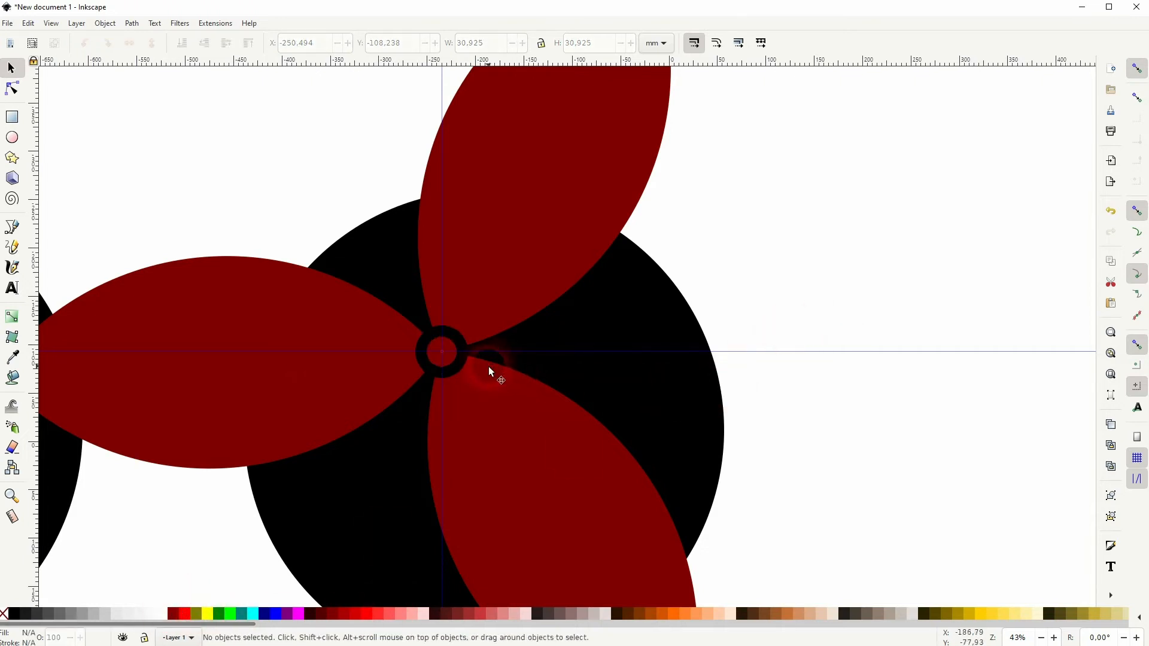
# Shrink the red inner hub circle around its center to about 27 mm wide.
pyautogui.keyDown('ctrl'); pyautogui.scroll(1, 443, 358); pyautogui.keyUp('ctrl')
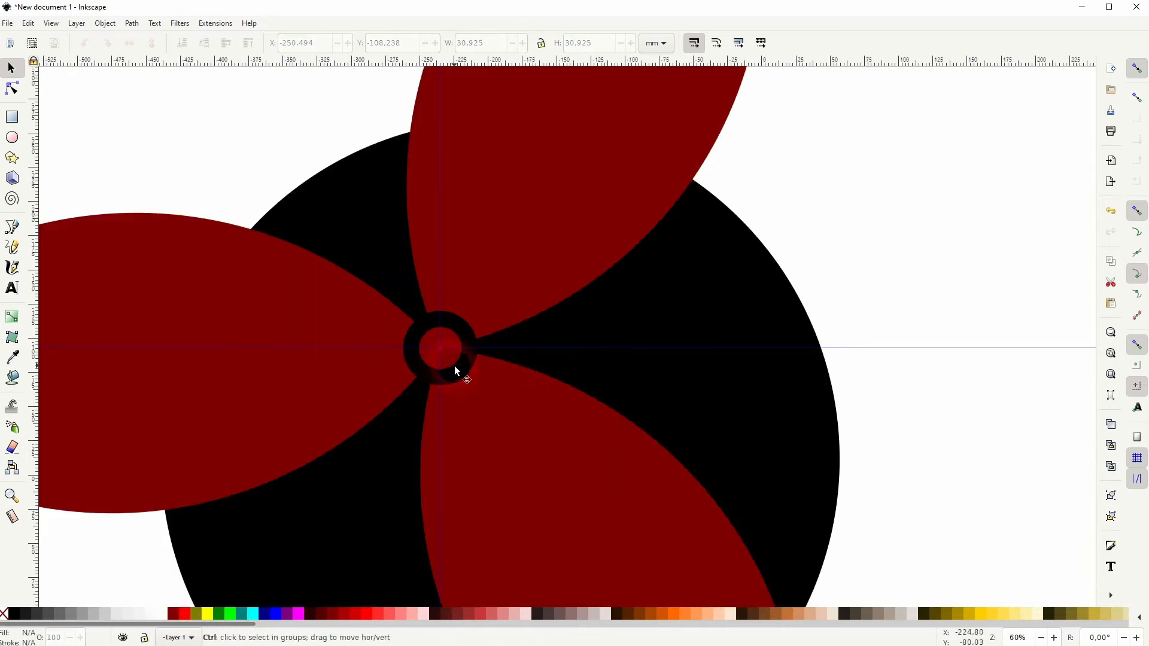
pyautogui.keyDown('ctrl'); pyautogui.scroll(1, 455, 370); pyautogui.keyUp('ctrl')
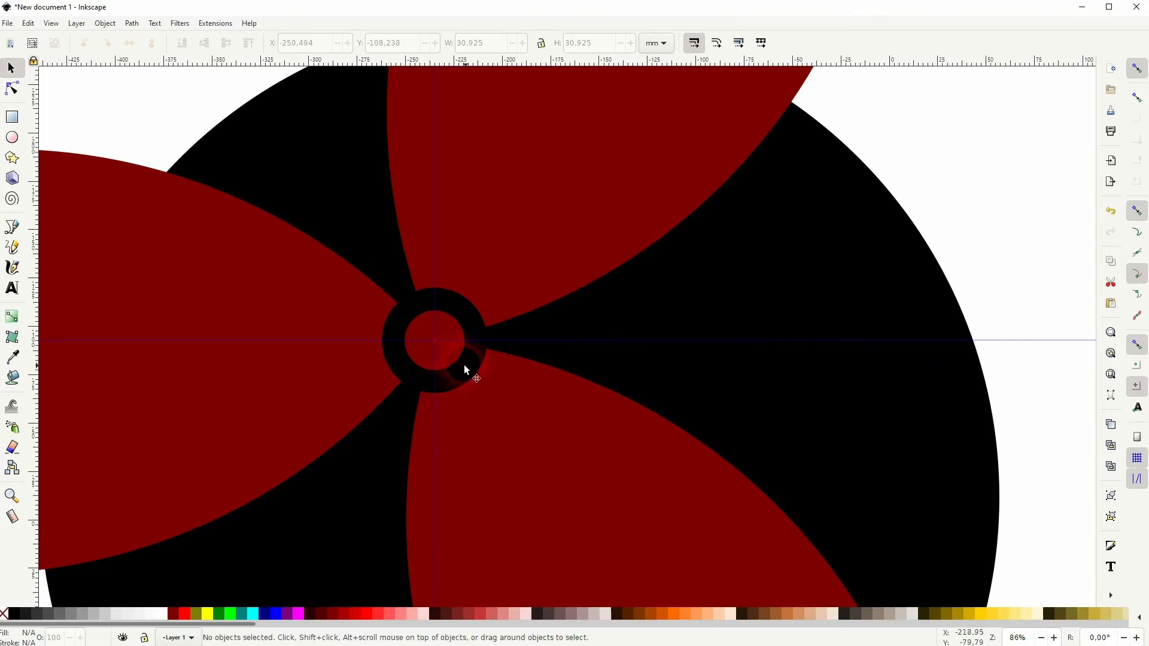
pyautogui.click(469, 368)
pyautogui.moveTo(491, 340); pyautogui.dragTo(465, 348)
pyautogui.click(457, 358)
pyautogui.scroll(-5, 505, 375)
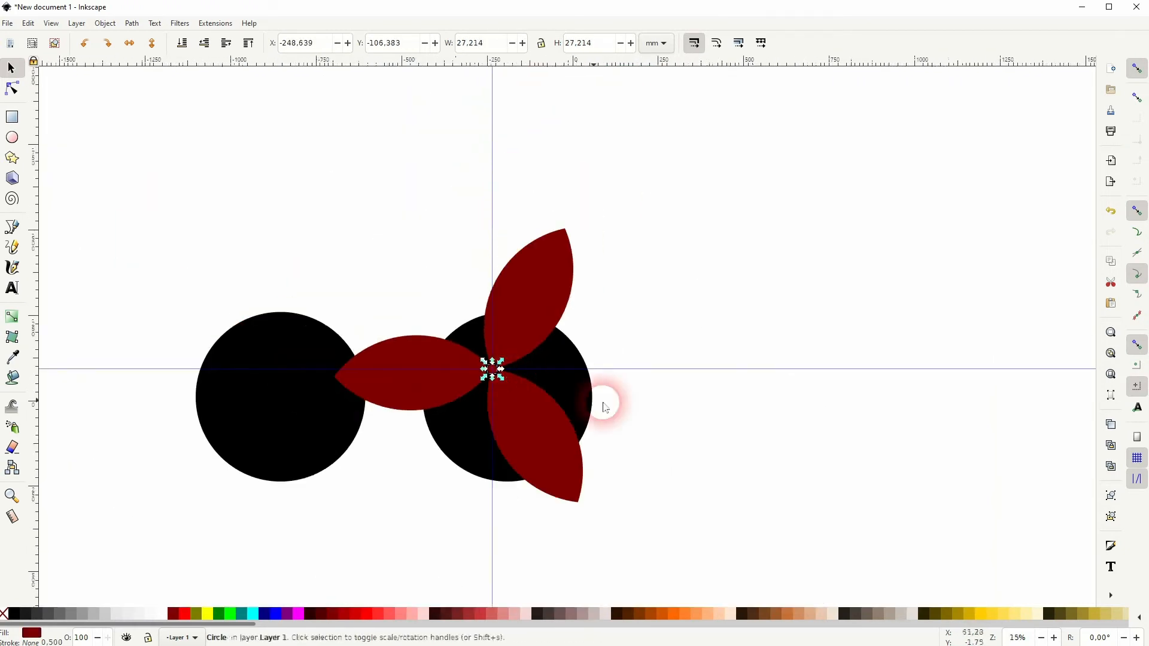
pyautogui.click(636, 408)
pyautogui.scroll(3, 516, 404)
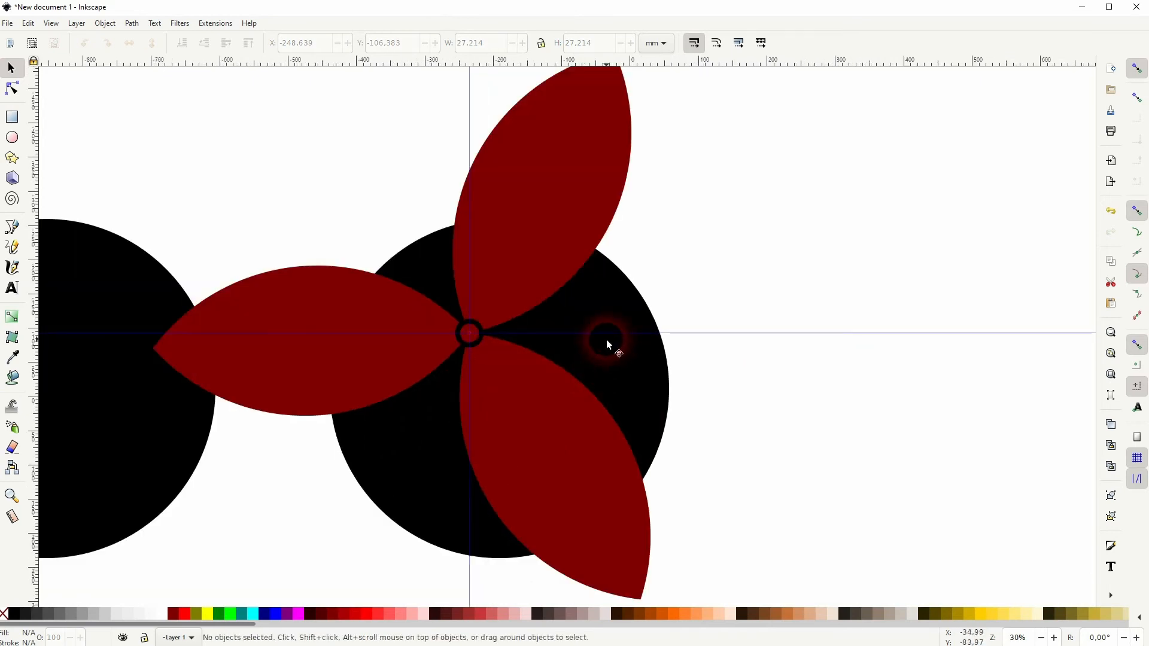
# Remove the horizontal and vertical guides that cross at the emblem's hub.
pyautogui.moveTo(584, 333); pyautogui.dragTo(487, 53)
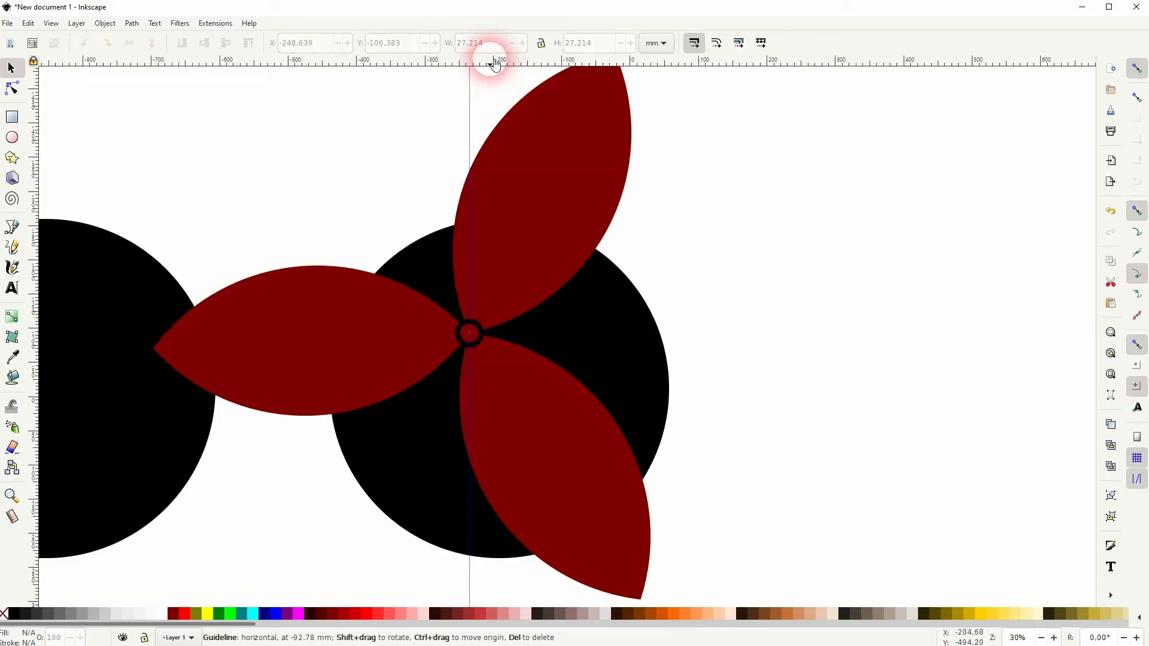
pyautogui.moveTo(466, 423); pyautogui.dragTo(30, 358)
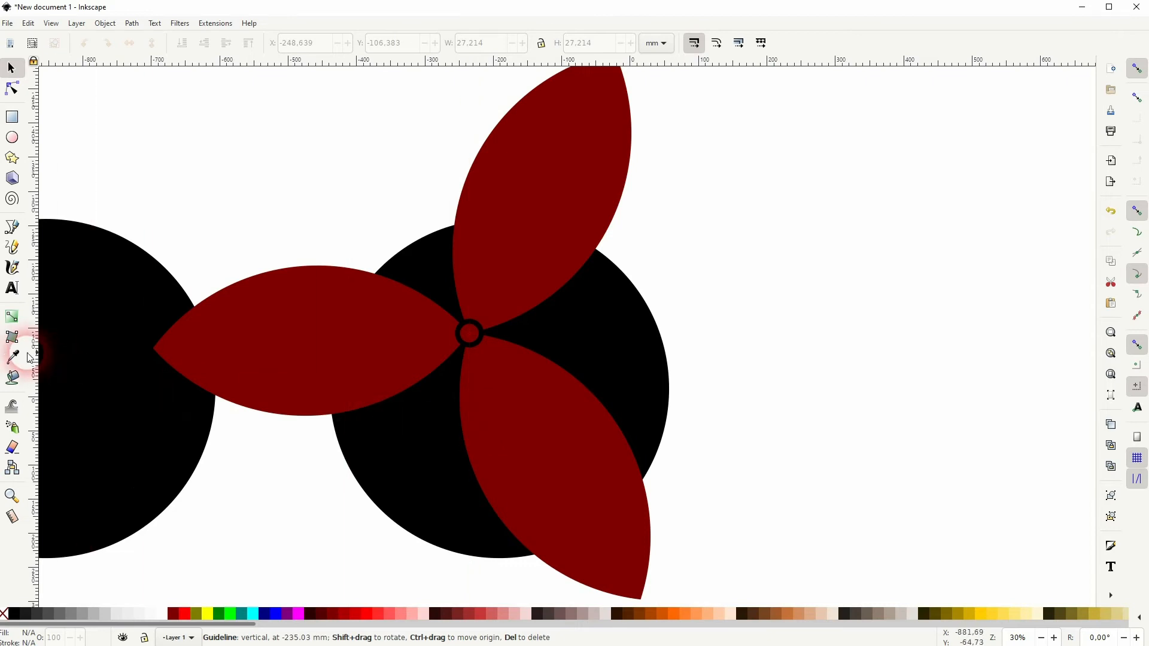
# Recolor the three dark red blades and the inner hub circle to light red #FF8080.
pyautogui.click(511, 263)
pyautogui.keyDown('shift'); pyautogui.click(470, 340); pyautogui.keyUp('shift')
pyautogui.keyDown('shift'); pyautogui.click(319, 372); pyautogui.keyUp('shift')
pyautogui.keyDown('shift'); pyautogui.click(539, 451); pyautogui.keyUp('shift')
pyautogui.click(402, 620)
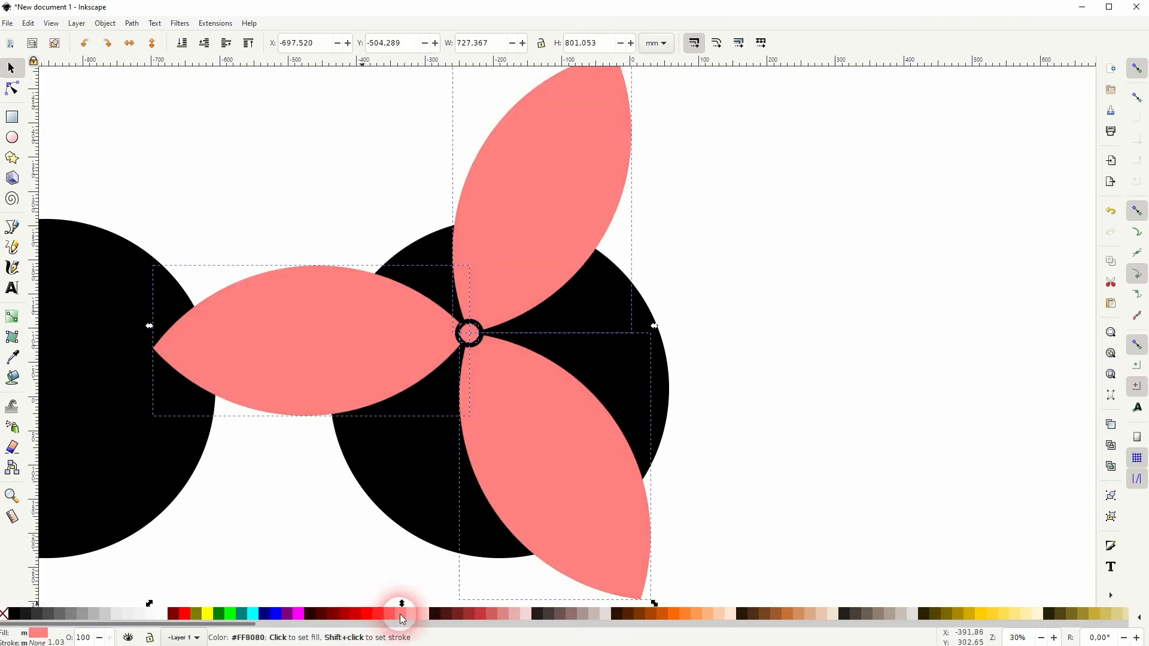
pyautogui.click(770, 354)
# Fill the large circle behind the blades and the black outer hub circle with white.
pyautogui.click(469, 538)
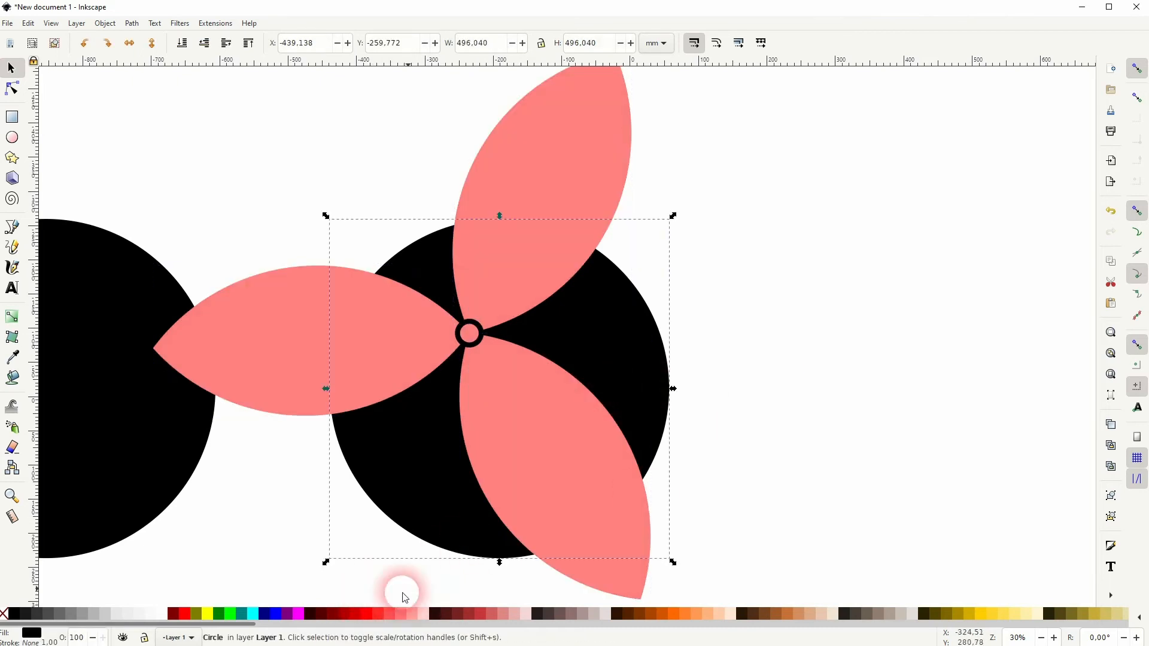
pyautogui.click(158, 617)
pyautogui.click(217, 519)
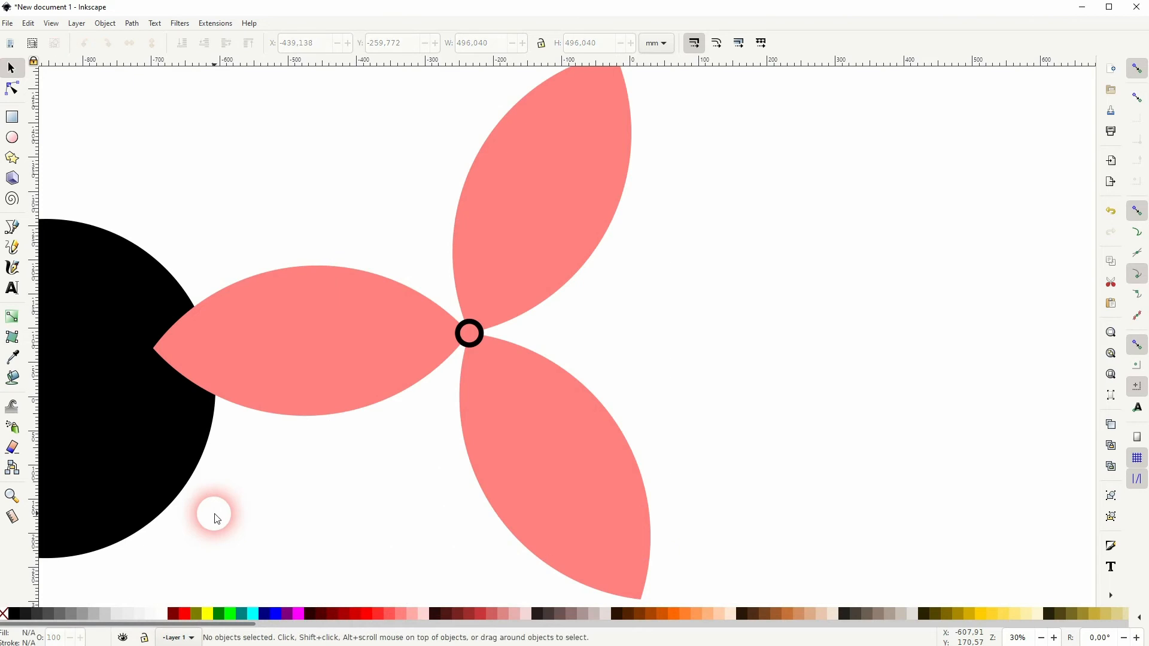
pyautogui.scroll(4, 470, 334)
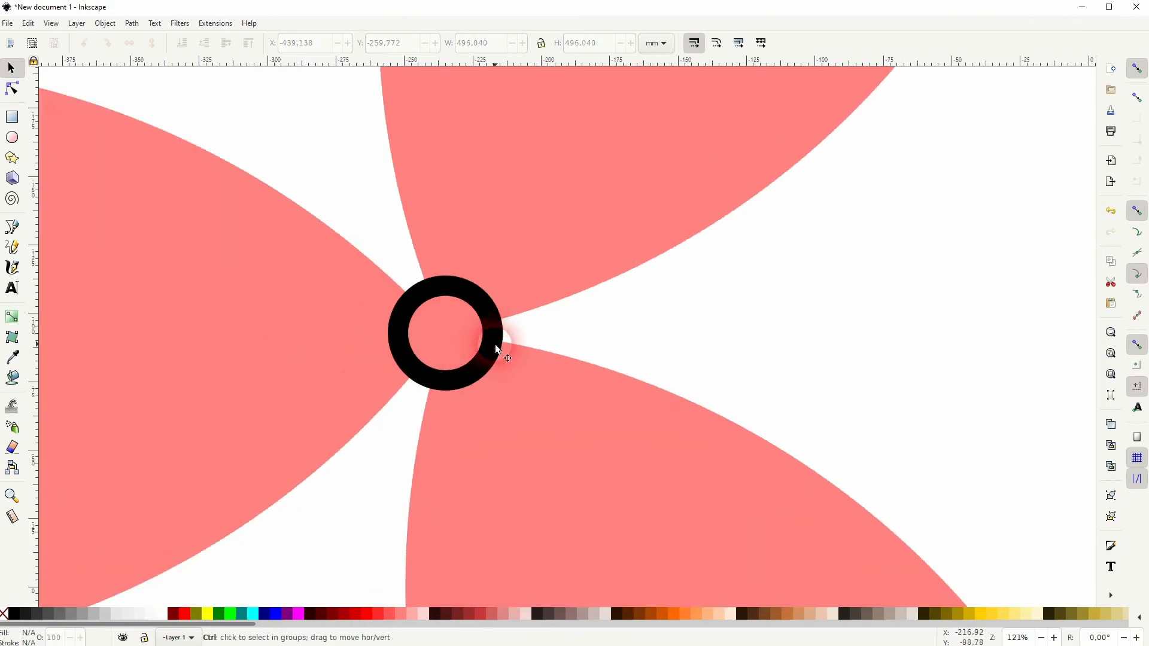
pyautogui.click(495, 344)
pyautogui.click(156, 614)
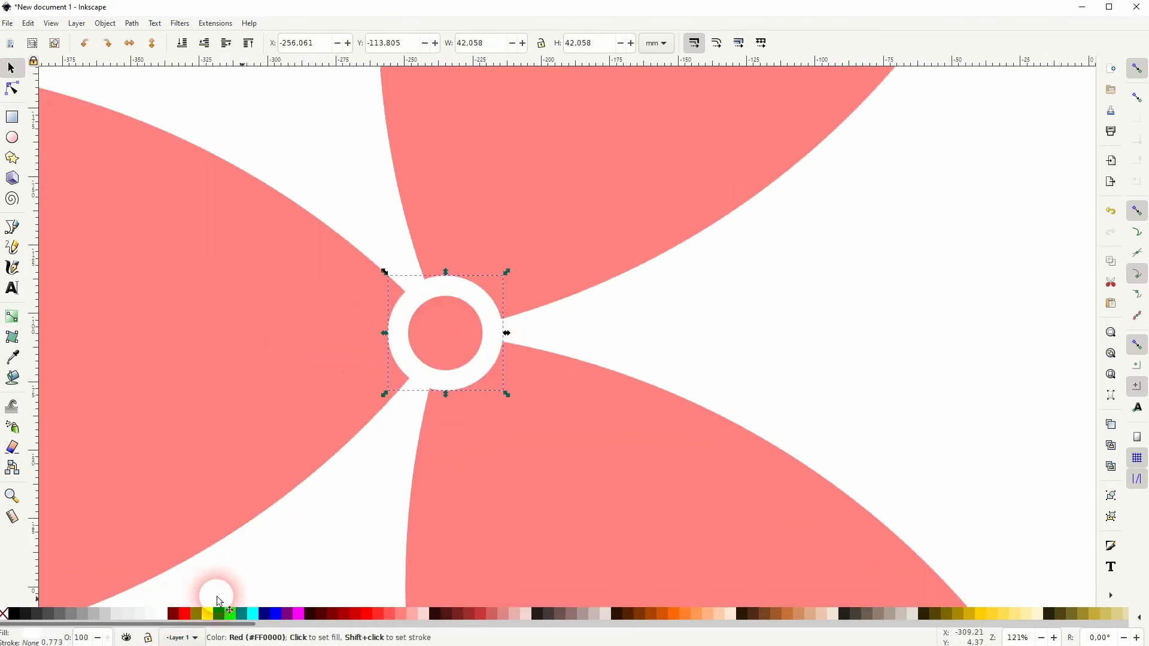
# Draw a rectangle about 2061 × 1221 mm covering the whole artwork and fill it with aqua (#00FFFF).
pyautogui.scroll(-1, 335, 518)
pyautogui.scroll(-5, 335, 517)
pyautogui.press('space')
pyautogui.moveTo(334, 524); pyautogui.dragTo(521, 385)
pyautogui.click(440, 508)
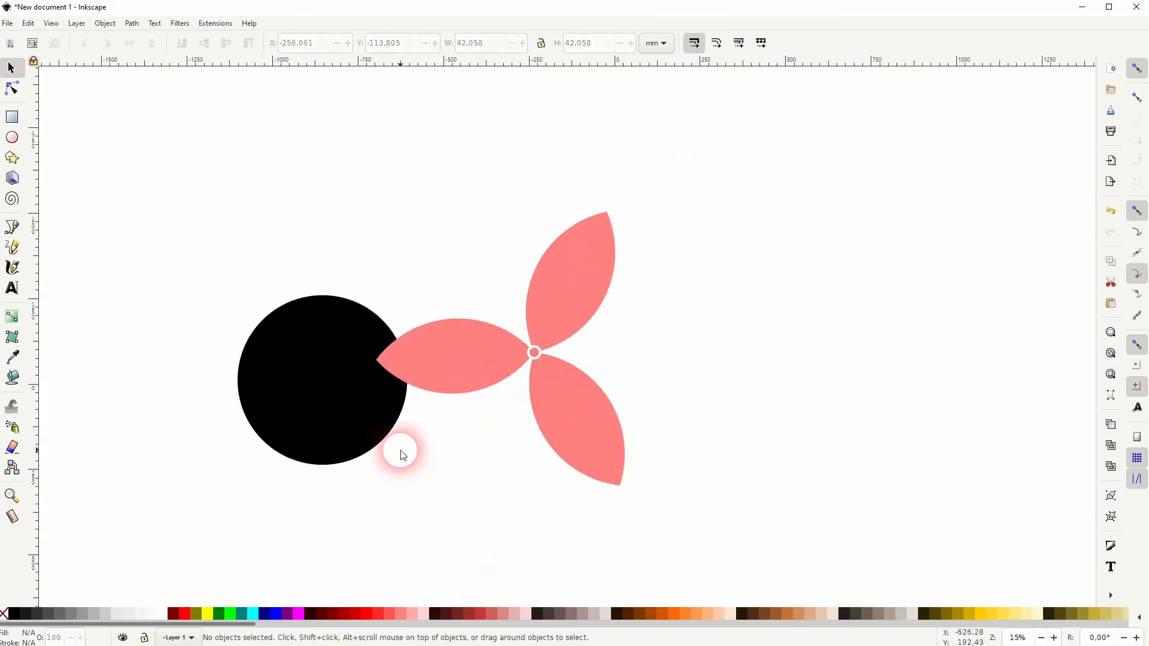
pyautogui.click(13, 116)
pyautogui.moveTo(160, 120); pyautogui.dragTo(868, 541)
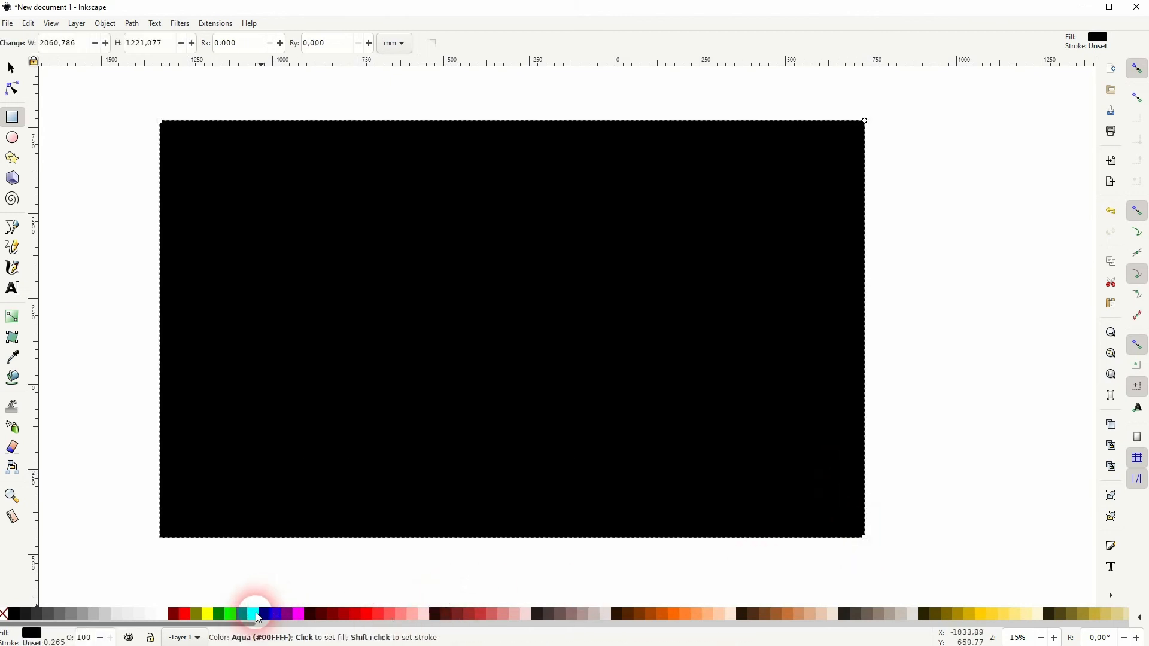
pyautogui.click(254, 614)
# Send the aqua rectangle to the bottom of the stack as the background.
pyautogui.click(12, 68)
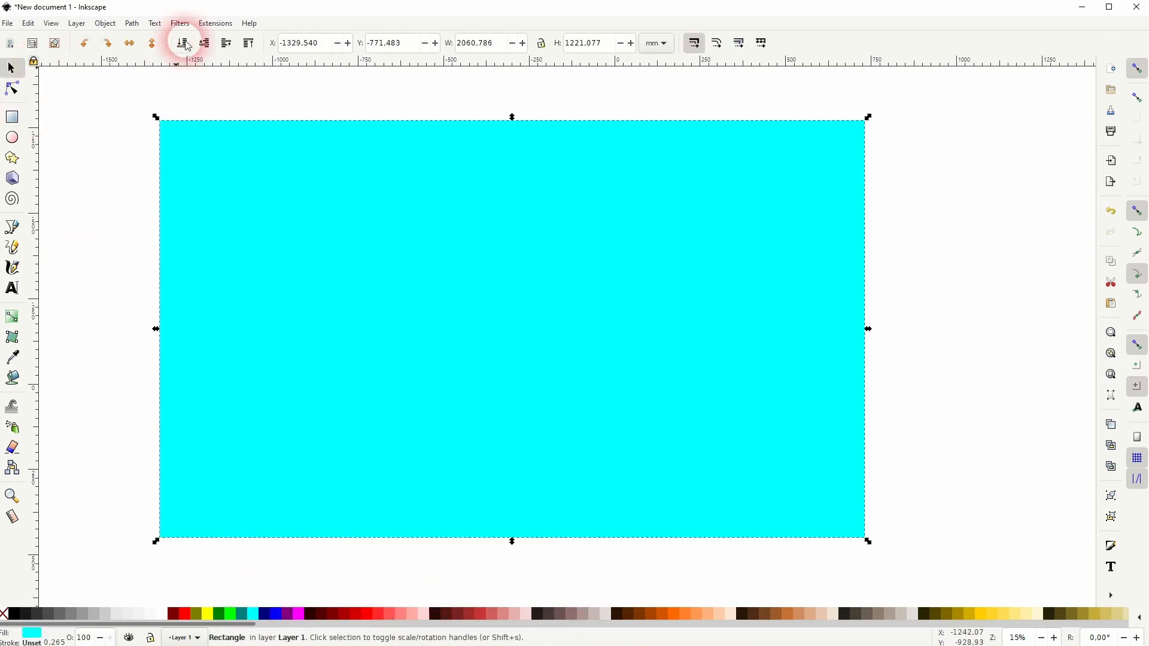
pyautogui.click(181, 53)
pyautogui.click(98, 295)
pyautogui.scroll(1, 693, 484)
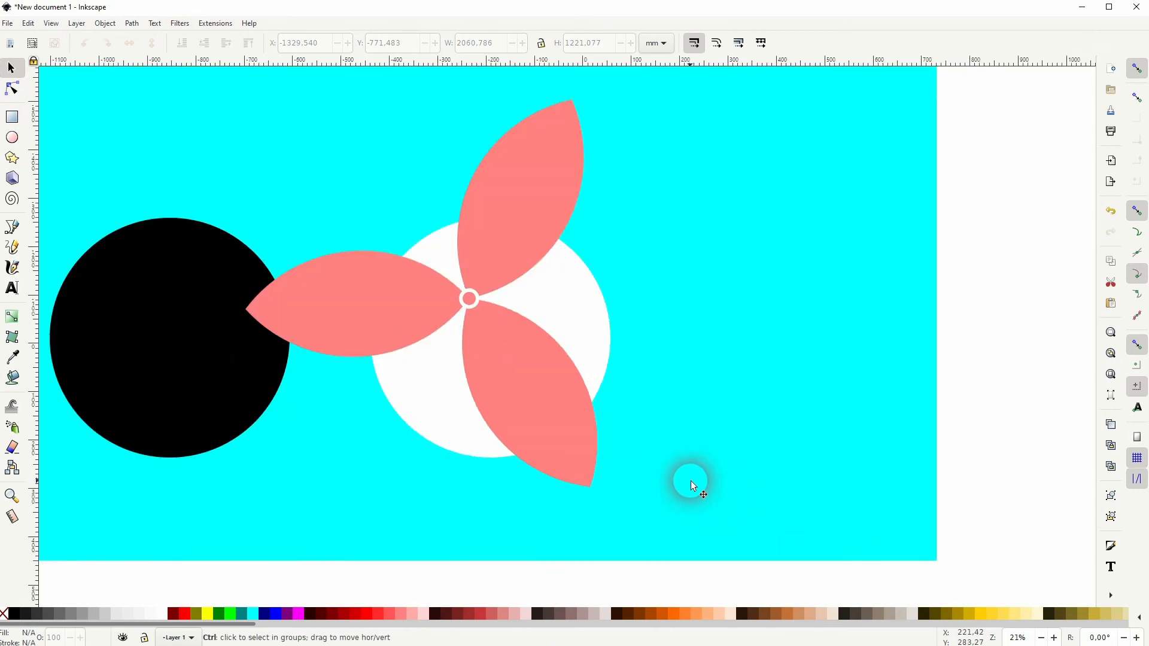
# Bring the spare black circle to the top of the stack and place it exactly over the white circle.
pyautogui.click(181, 329)
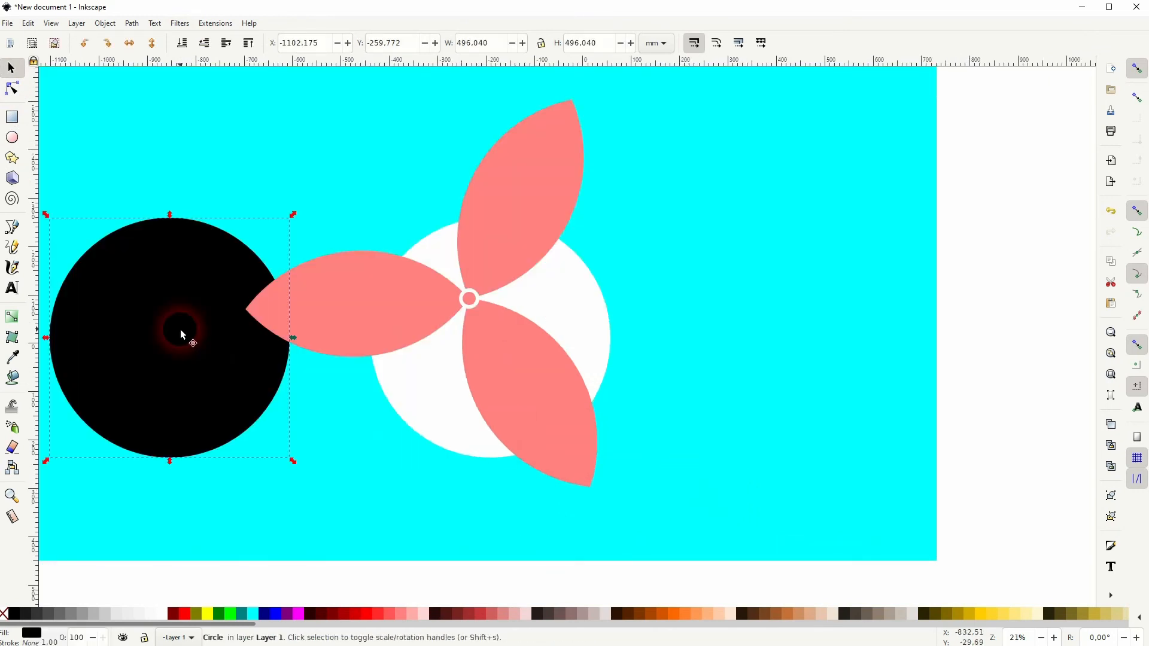
pyautogui.click(253, 49)
pyautogui.moveTo(149, 334); pyautogui.dragTo(468, 332)
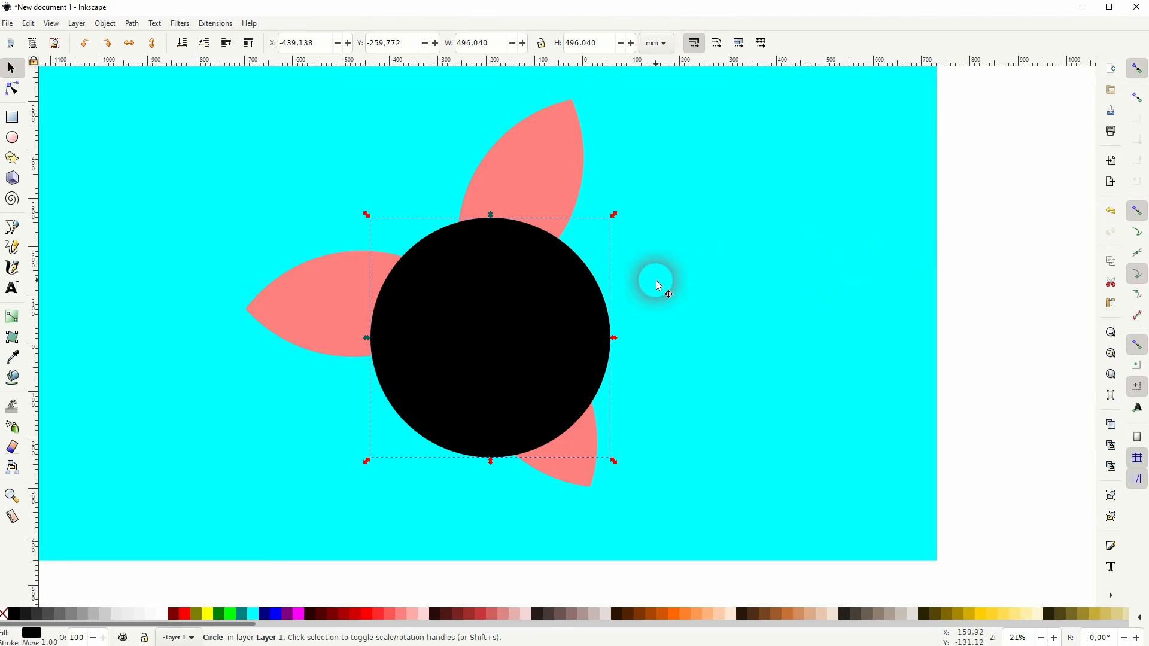
# Select everything except the aqua background, move it about 48 mm left and 25 mm up, and clip it with the black circle.
pyautogui.hotkey('ctrl', 'a')
pyautogui.keyDown('shift'); pyautogui.click(899, 456); pyautogui.keyUp('shift')
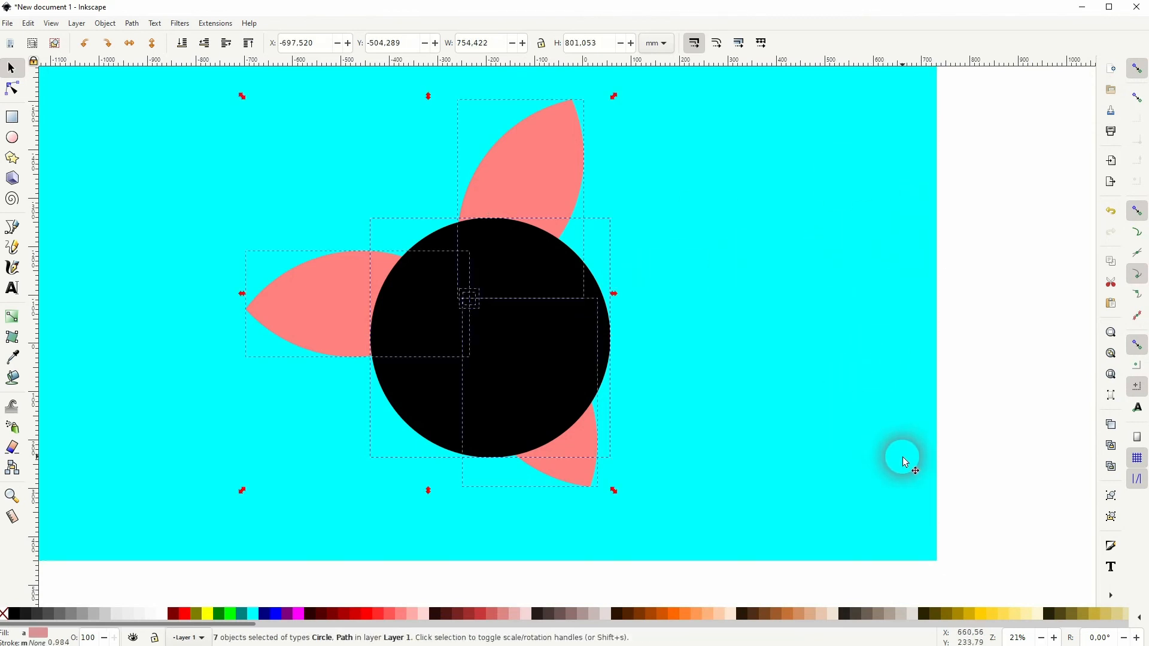
pyautogui.moveTo(608, 345); pyautogui.dragTo(497, 341)
pyautogui.rightClick(469, 275)
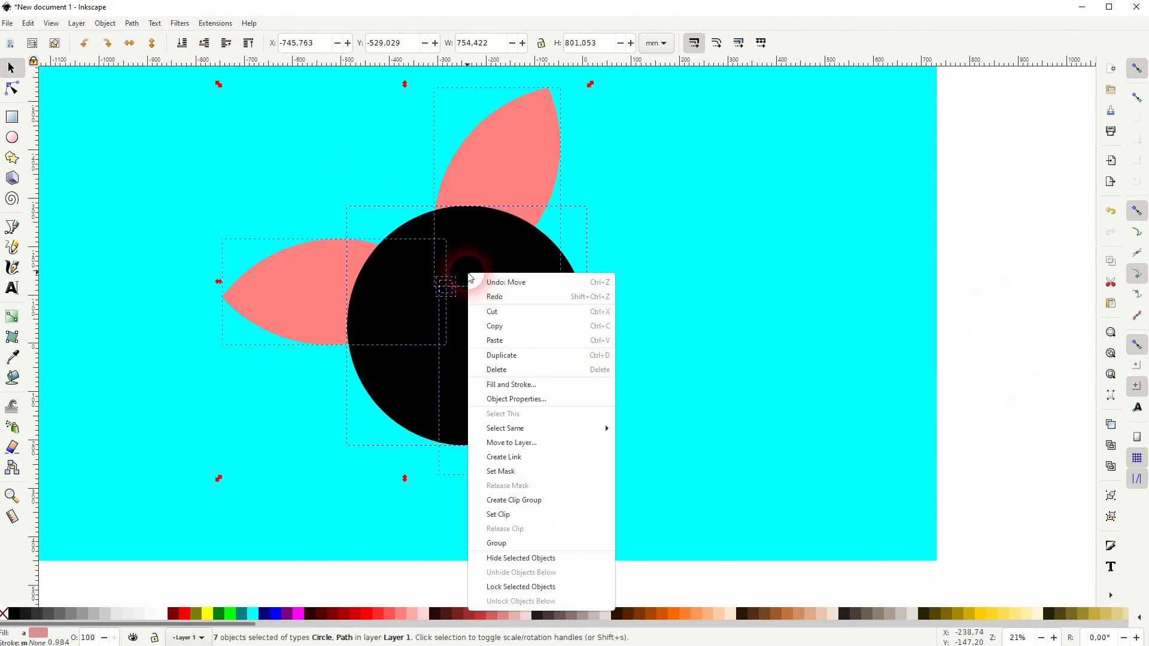
pyautogui.click(537, 522)
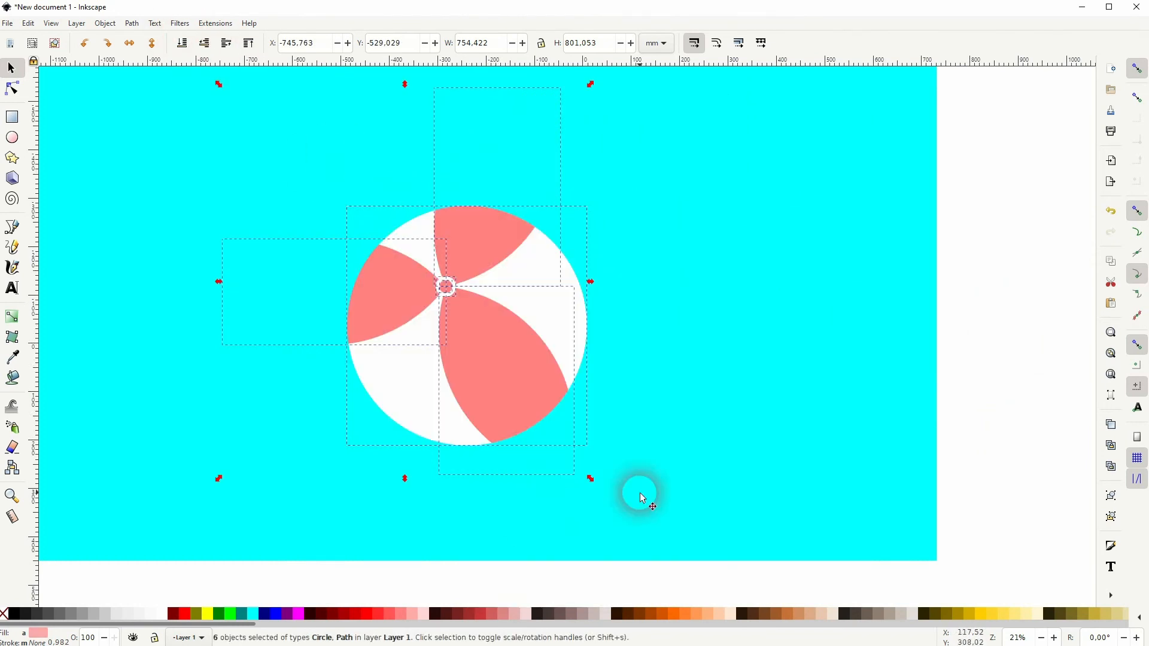
pyautogui.click(979, 369)
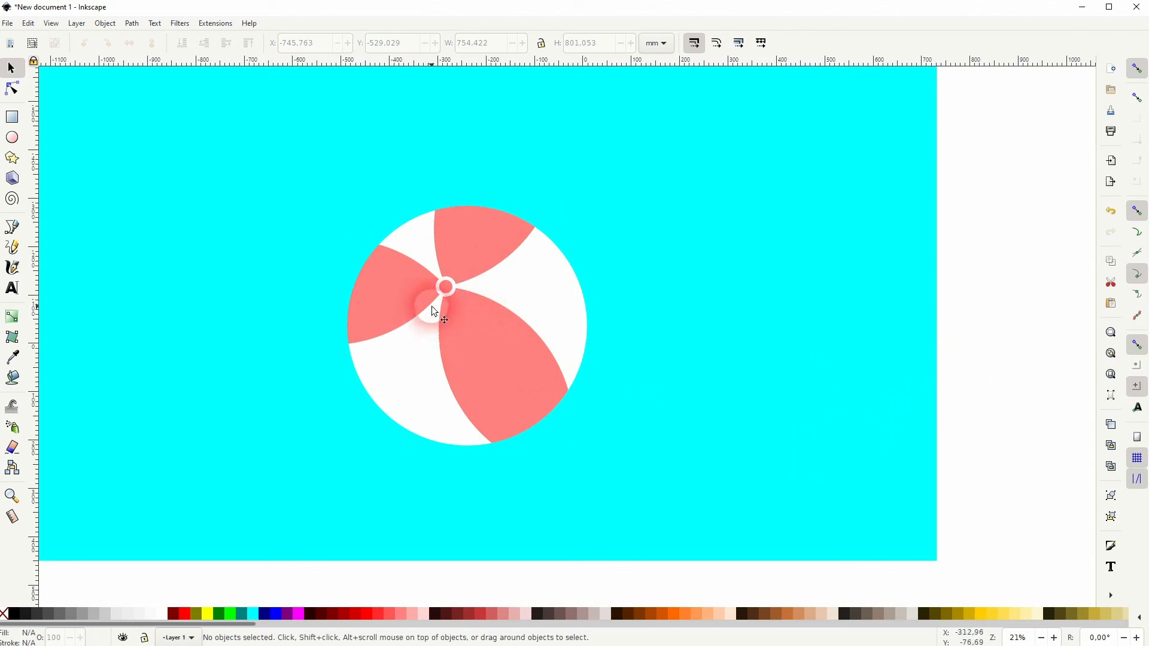
pyautogui.scroll(3, 443, 291)
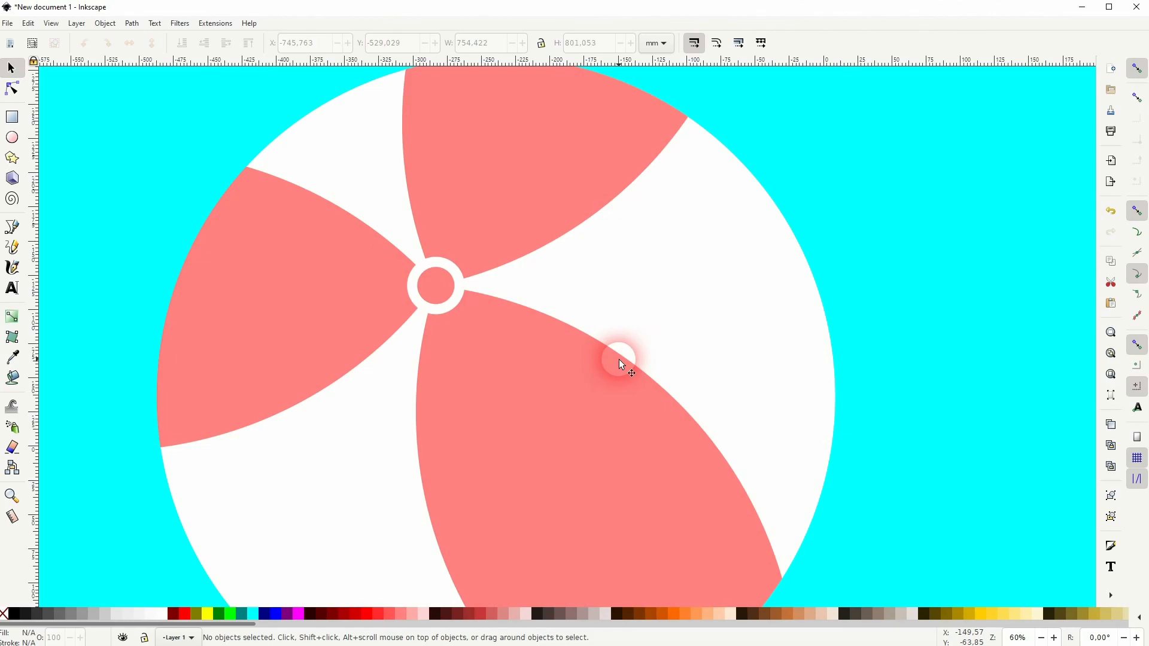
pyautogui.scroll(-5, 570, 374)
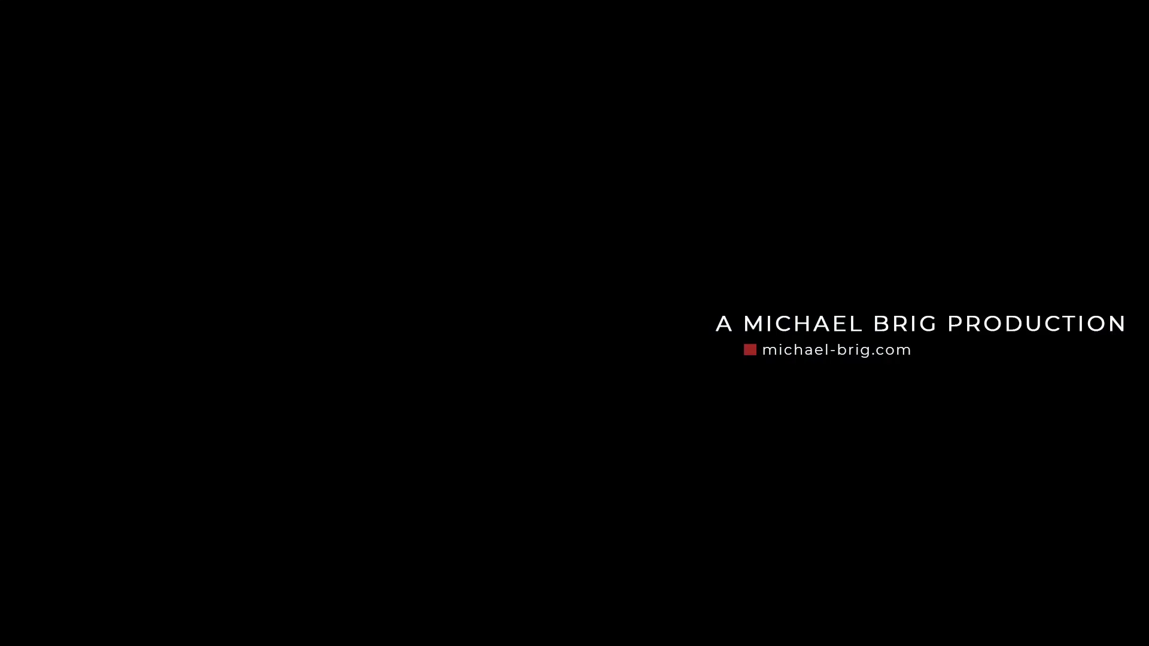